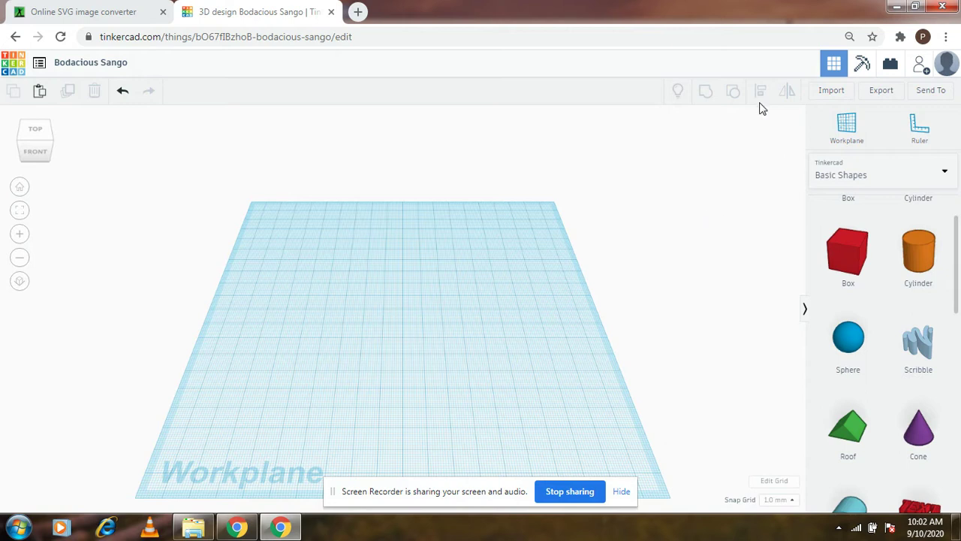
Review the SVG converter page's file upload area, optional settings and format notes on the Online-Convert site.
{"action": "left_click", "coordinate": [831, 92]}
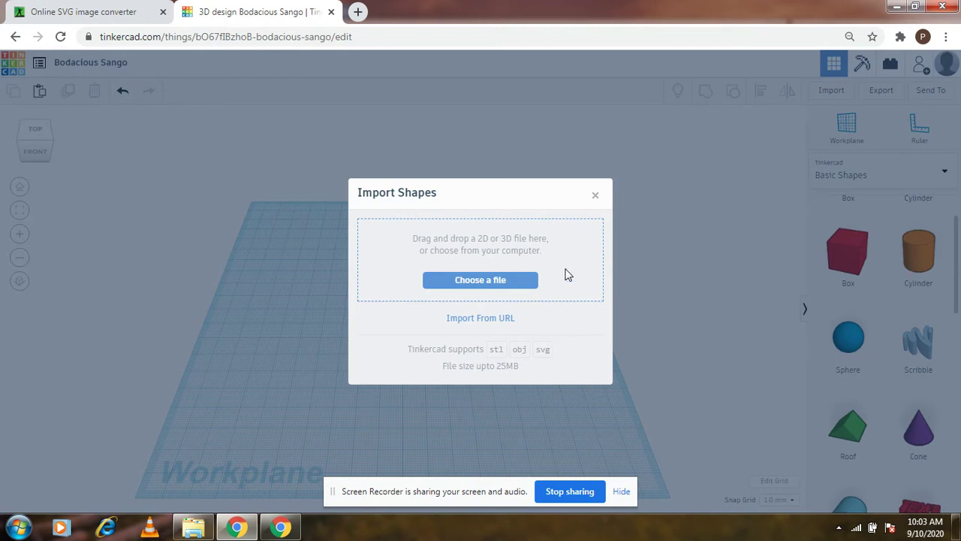
{"action": "left_click", "coordinate": [595, 196]}
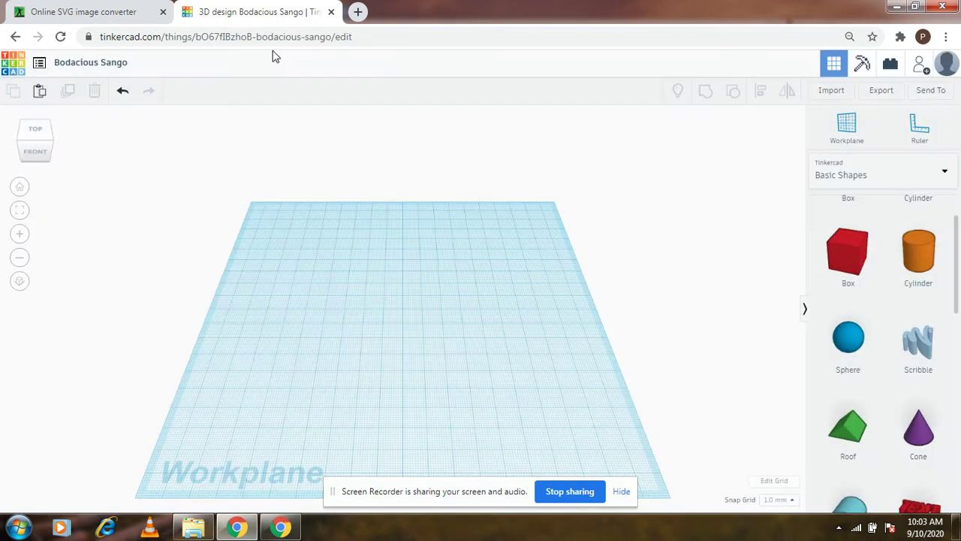
{"action": "left_click", "coordinate": [75, 11]}
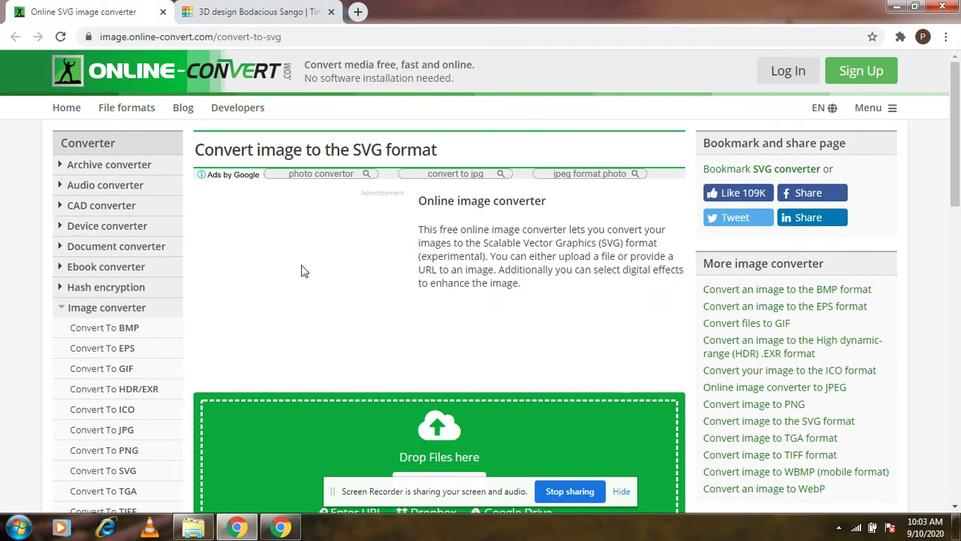
{"action": "scroll", "coordinate": [430, 372], "scroll_direction": "down", "scroll_amount": 3}
{"action": "scroll", "coordinate": [430, 376], "scroll_direction": "down", "scroll_amount": 1}
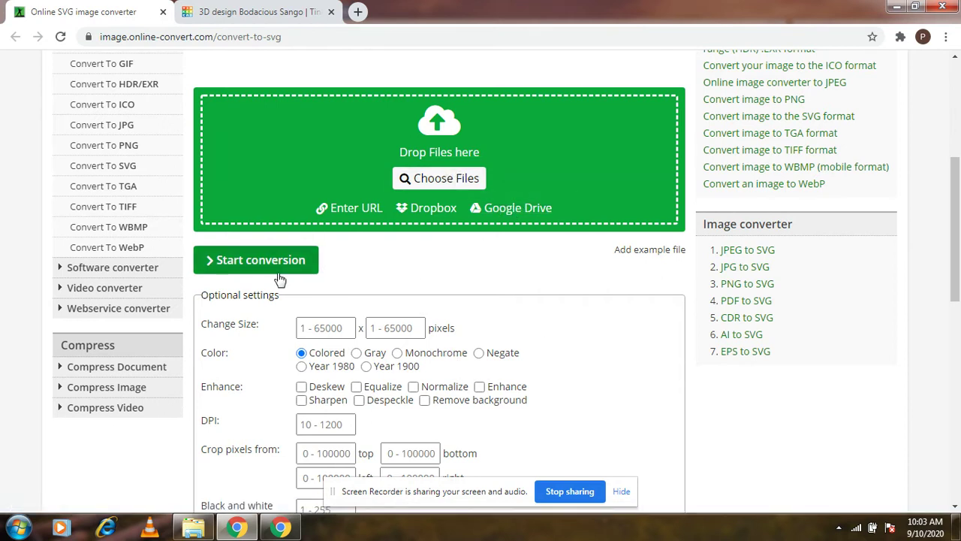
{"action": "scroll", "coordinate": [448, 331], "scroll_direction": "down", "scroll_amount": 2}
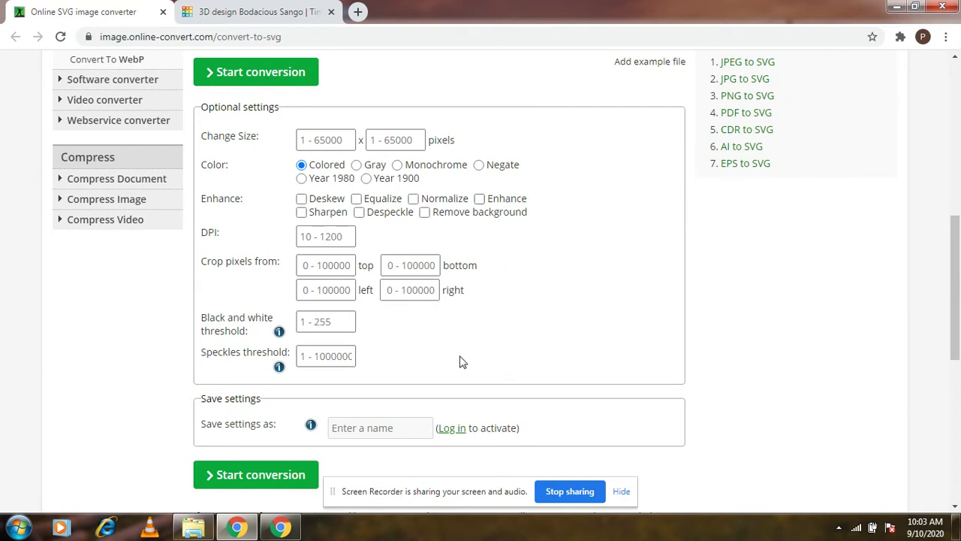
{"action": "scroll", "coordinate": [355, 295], "scroll_direction": "down", "scroll_amount": 3}
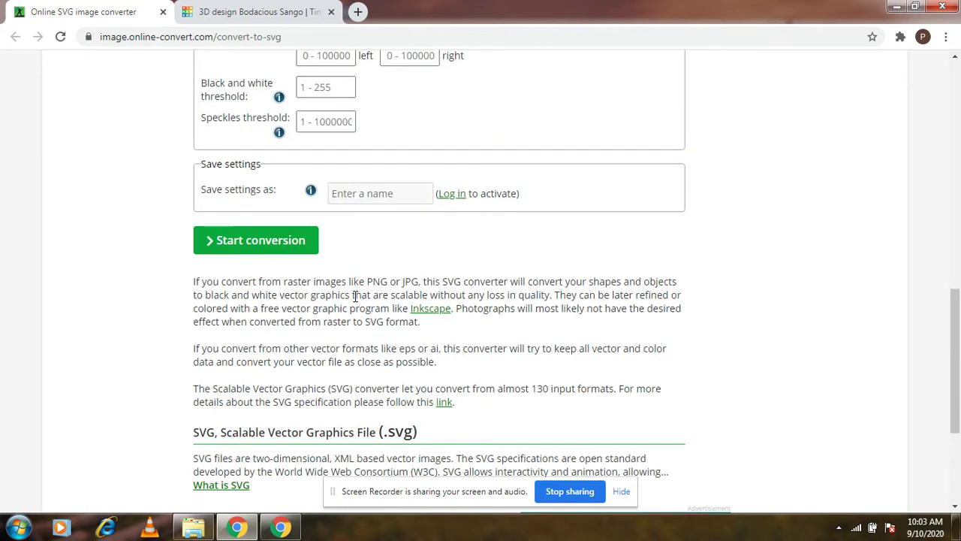
{"action": "scroll", "coordinate": [356, 295], "scroll_direction": "up", "scroll_amount": 9}
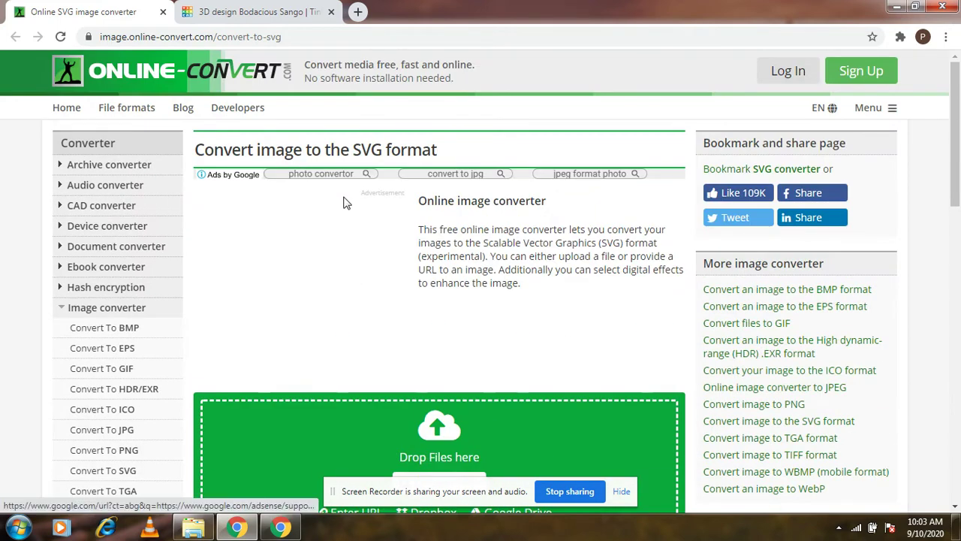
Switch to the Tinkercad design and choose superman-svgrepo-com from the Pictures library as the shape file to import.
{"action": "left_click", "coordinate": [255, 14]}
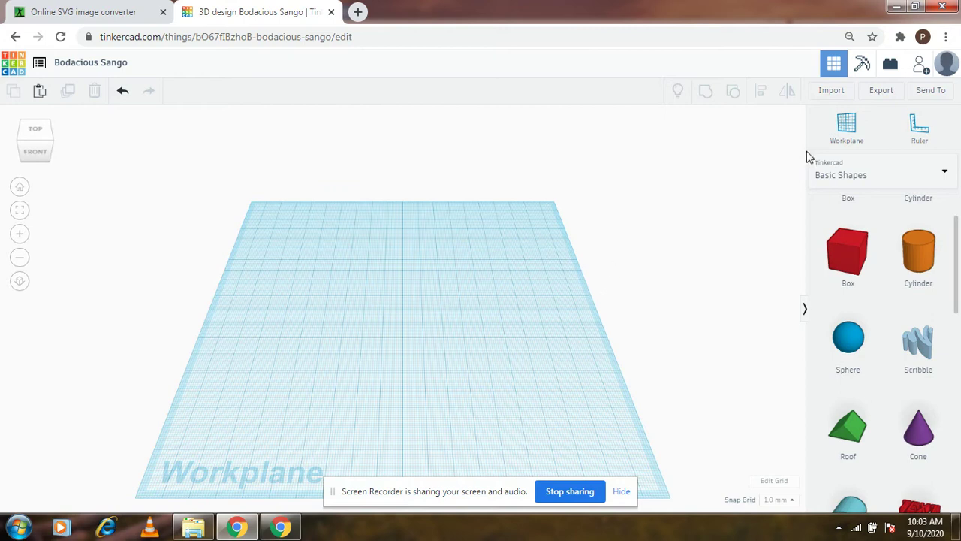
{"action": "left_click", "coordinate": [828, 92]}
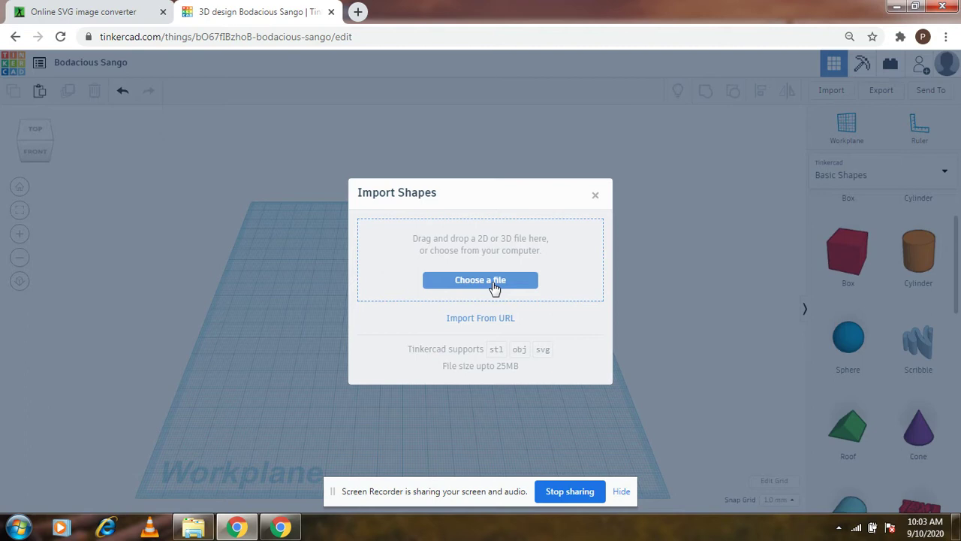
{"action": "left_click", "coordinate": [492, 285]}
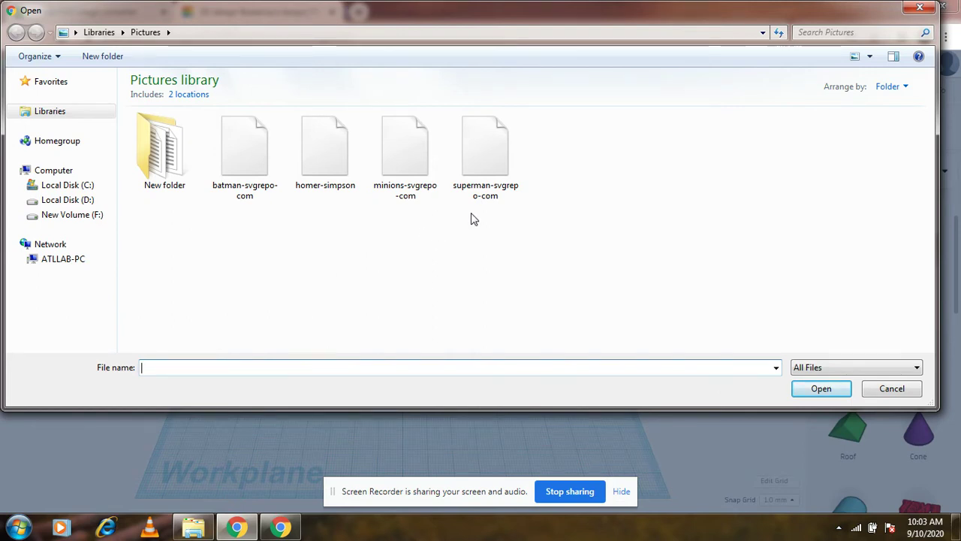
{"action": "left_click", "coordinate": [490, 166]}
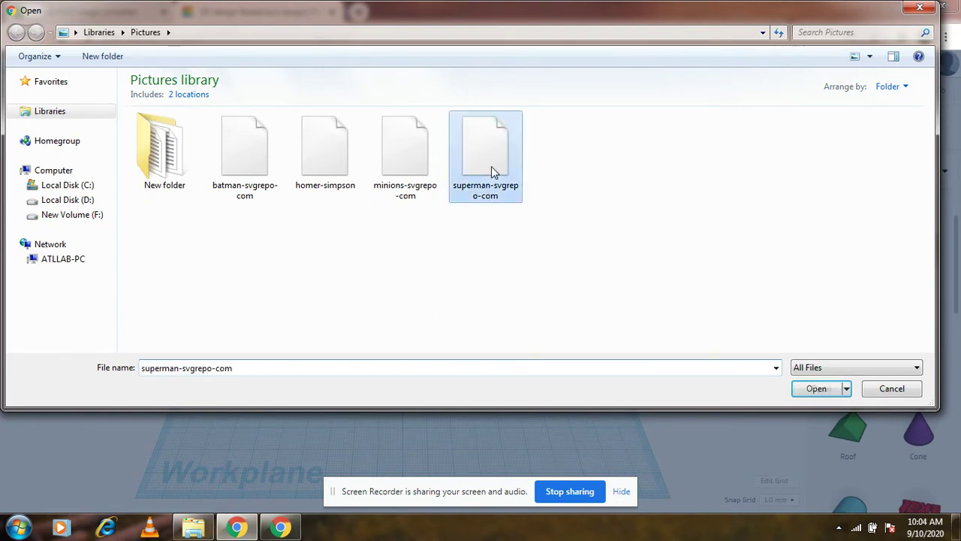
{"action": "left_click", "coordinate": [815, 389]}
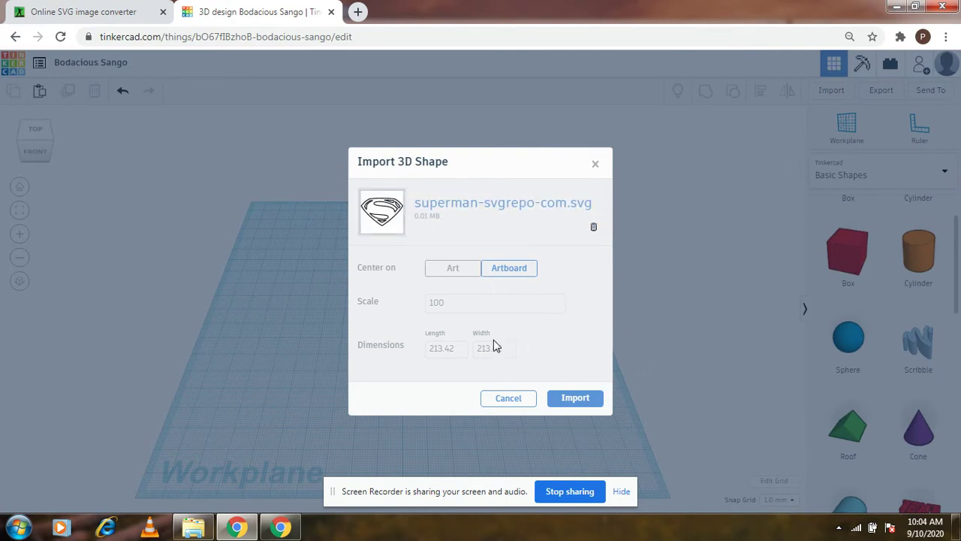
Set the SVG's import dimensions to length 100 and width 100, and import it onto the workplane.
{"action": "left_click_drag", "start_coordinate": [460, 347], "coordinate": [403, 353]}
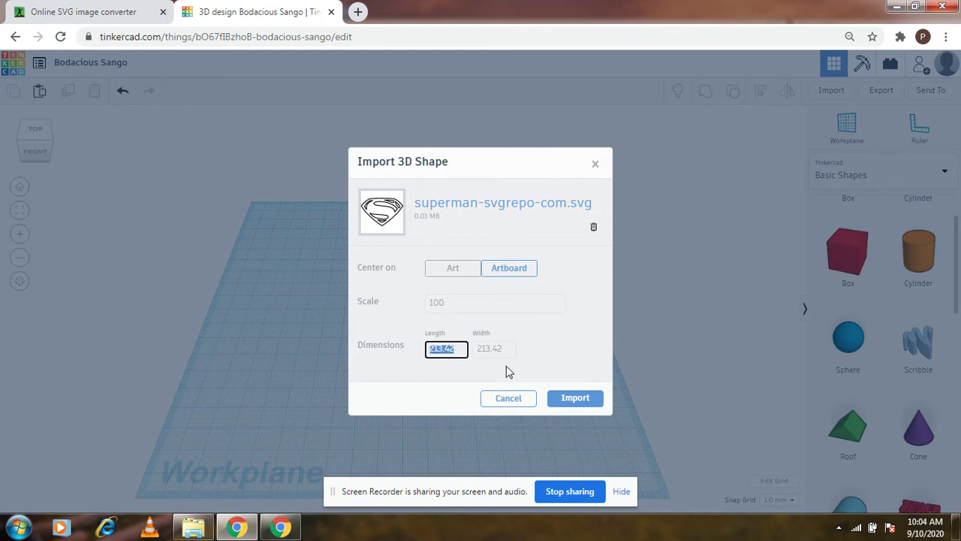
{"action": "type", "text": "100"}
{"action": "left_click", "coordinate": [503, 352]}
{"action": "left_click", "coordinate": [580, 378]}
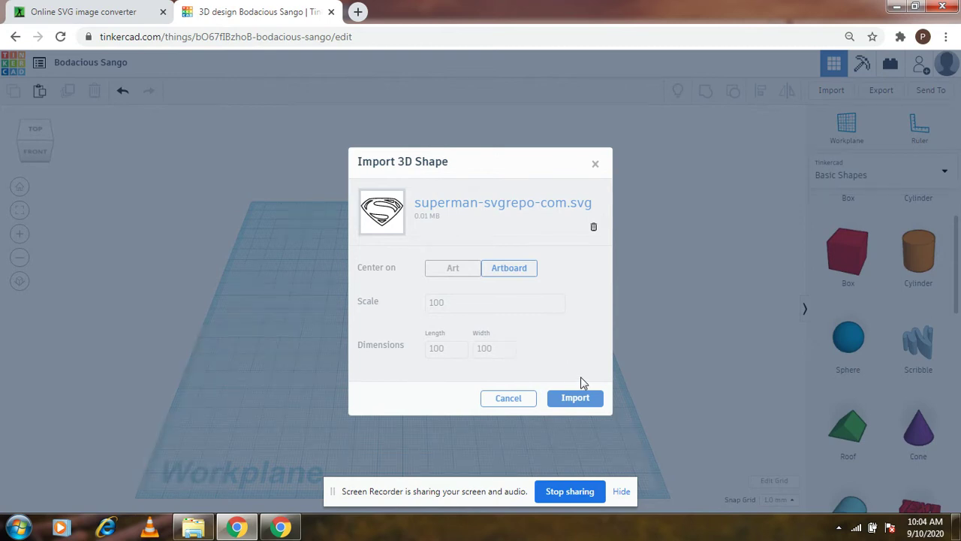
{"action": "left_click", "coordinate": [575, 399]}
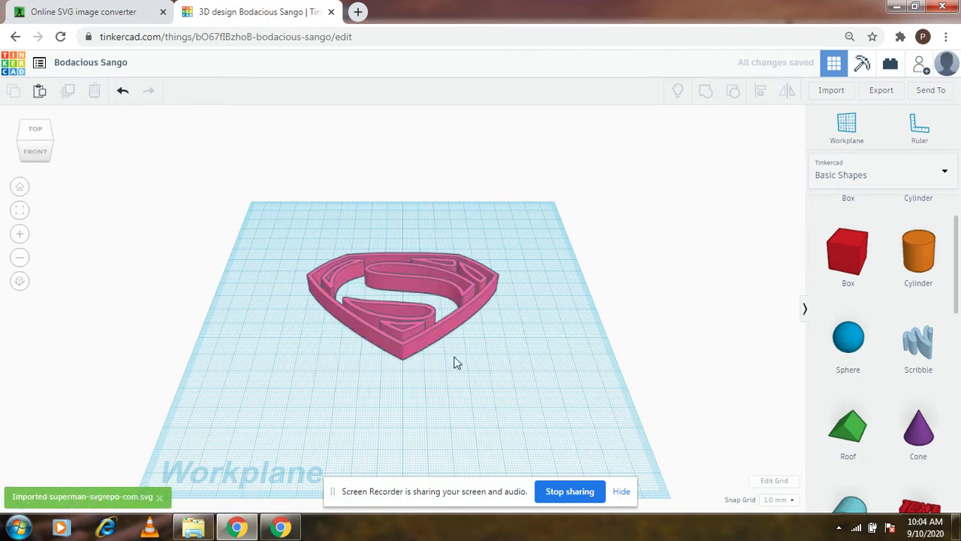
Place a cylinder on the workplane beside the Superman logo and set its height to 10 mm.
{"action": "right_click_drag", "start_coordinate": [483, 368], "coordinate": [487, 434]}
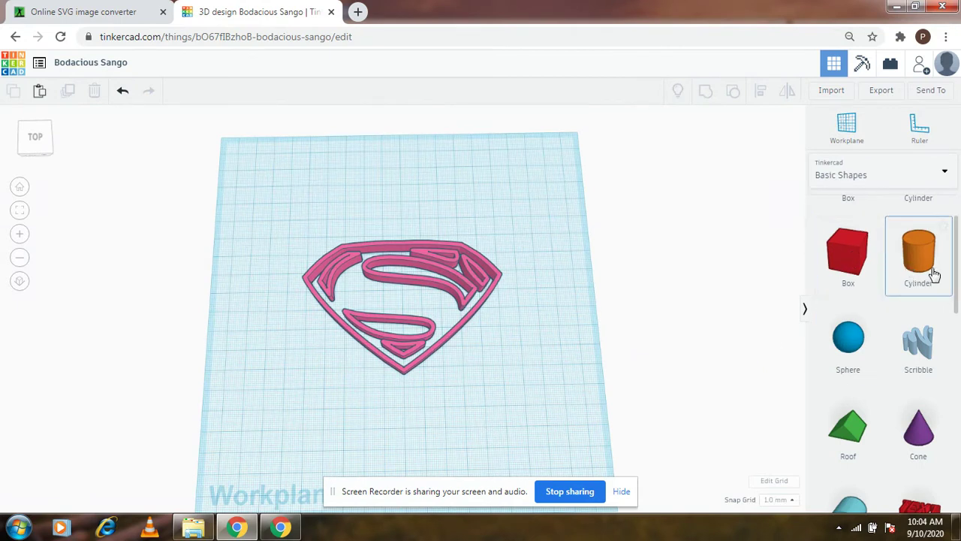
{"action": "left_click_drag", "start_coordinate": [934, 275], "coordinate": [525, 371]}
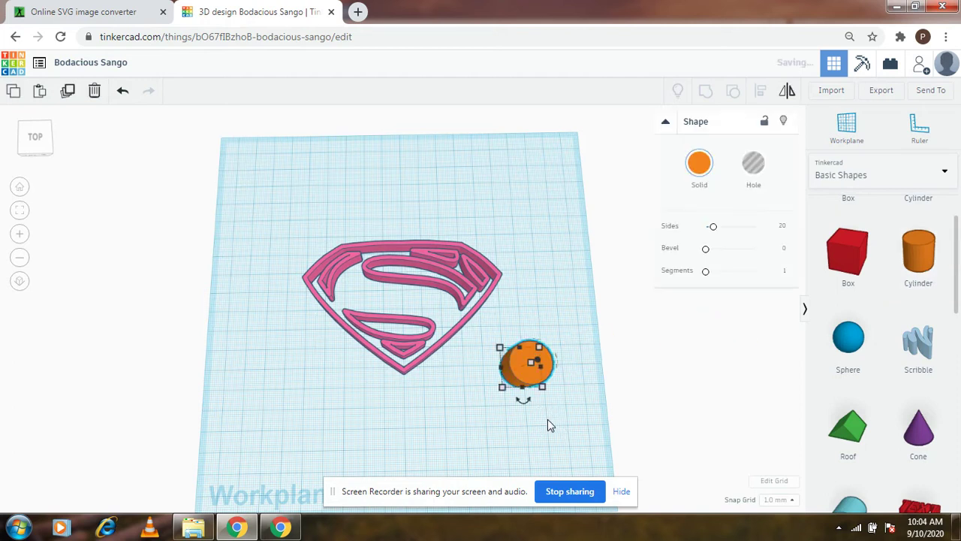
{"action": "right_click_drag", "start_coordinate": [547, 425], "coordinate": [532, 345]}
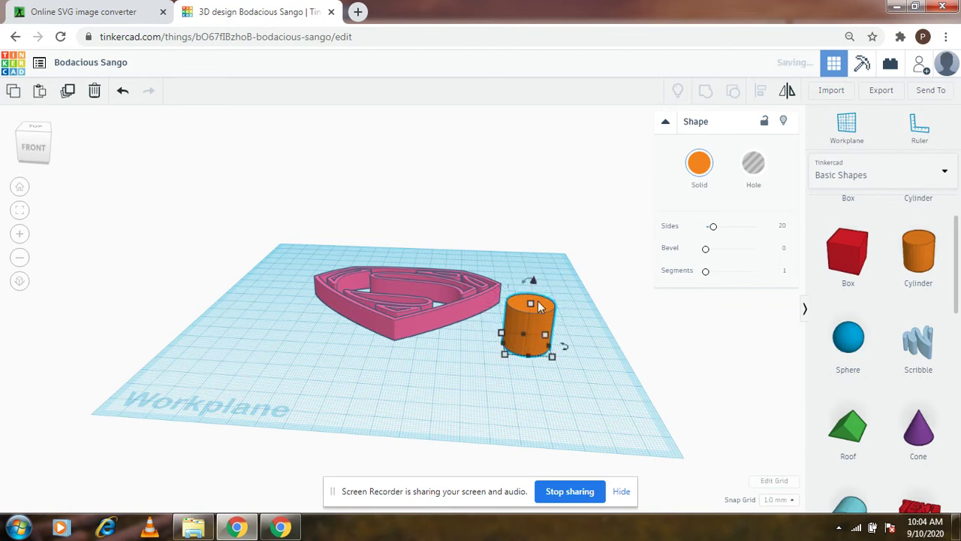
{"action": "left_click", "coordinate": [587, 322]}
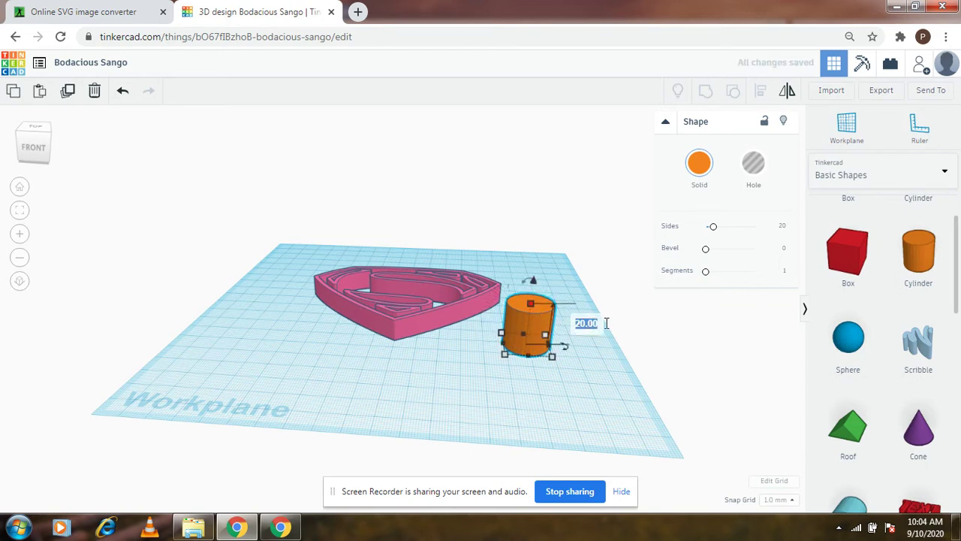
{"action": "type", "text": "10"}
{"action": "key", "text": "Return"}
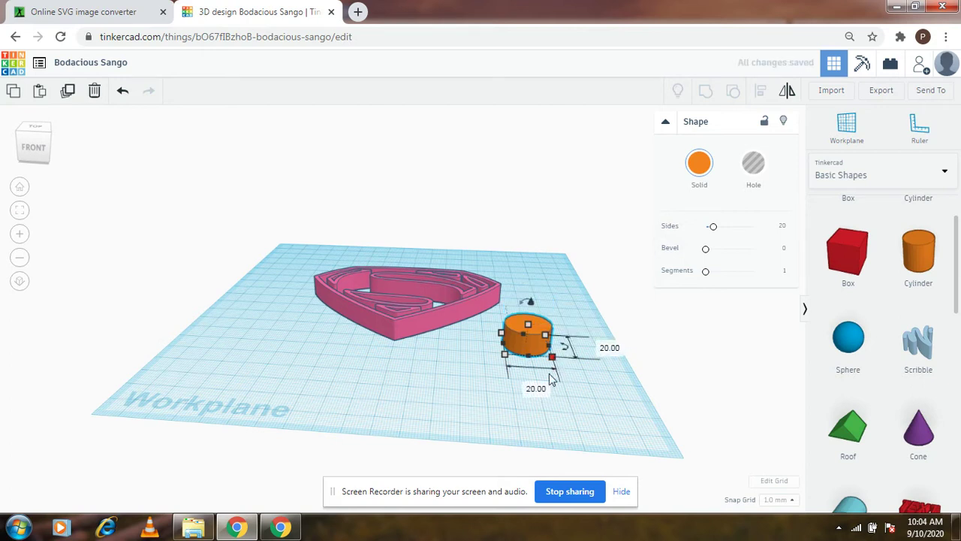
Resize the cylinder's base to 120 by 120 mm and increase its number of sides to 45.
{"action": "left_click", "coordinate": [538, 389]}
{"action": "type", "text": "120"}
{"action": "key", "text": "Return"}
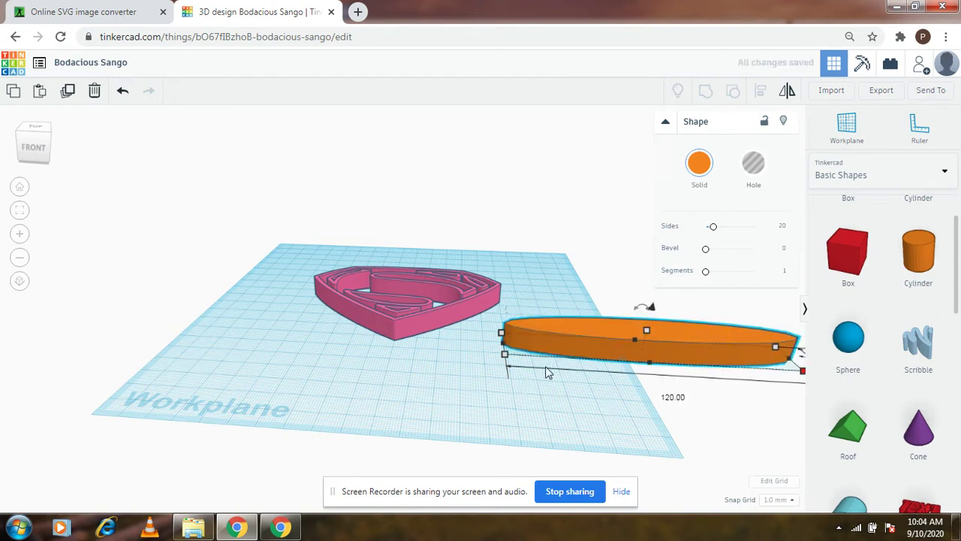
{"action": "left_click_drag", "start_coordinate": [678, 356], "coordinate": [499, 350]}
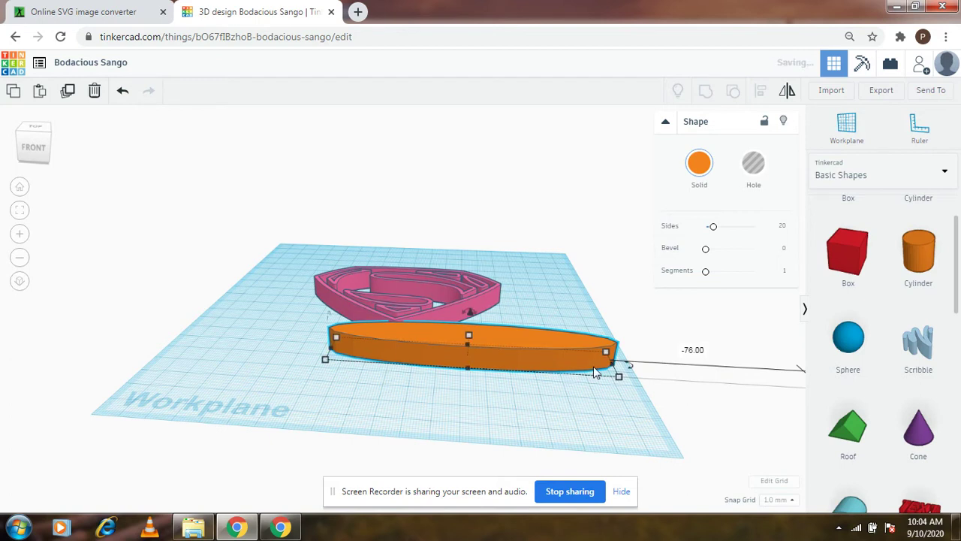
{"action": "left_click", "coordinate": [680, 366]}
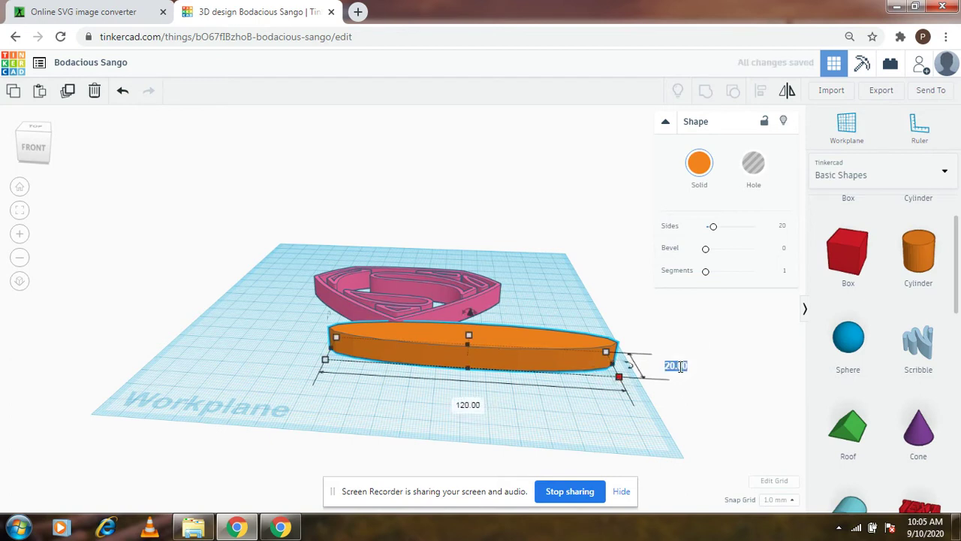
{"action": "type", "text": "120"}
{"action": "key", "text": "Return"}
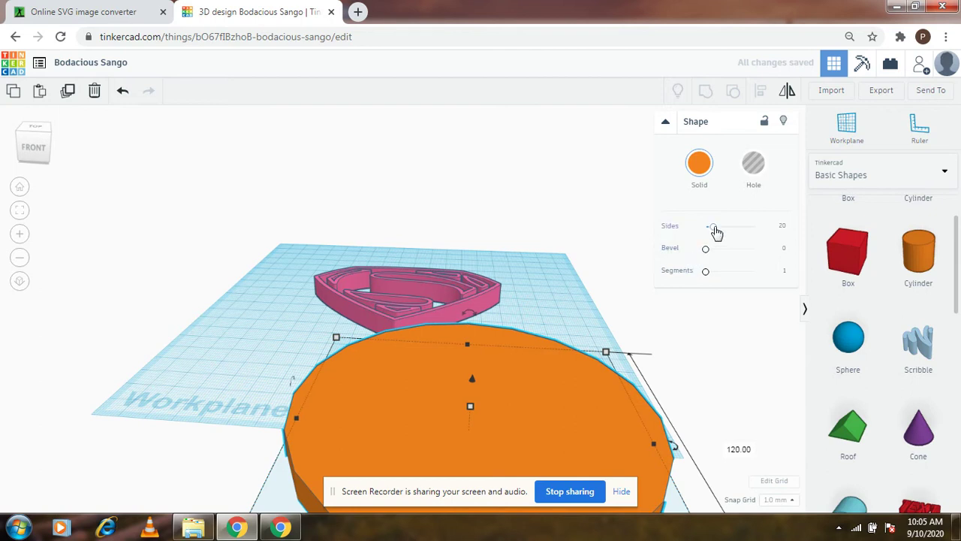
{"action": "left_click_drag", "start_coordinate": [713, 226], "coordinate": [740, 234]}
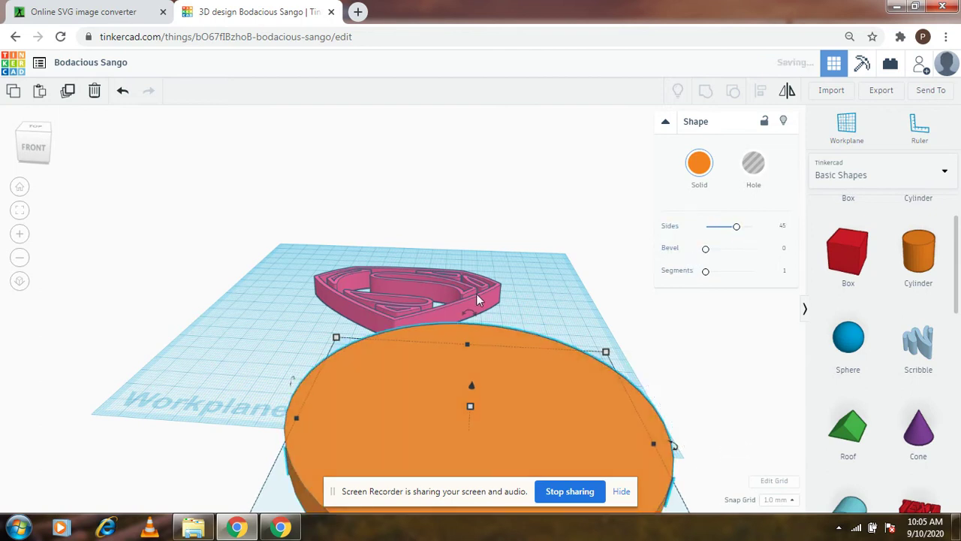
Raise the Superman logo above the workplane and move the orange cylinder underneath it.
{"action": "left_click", "coordinate": [439, 300]}
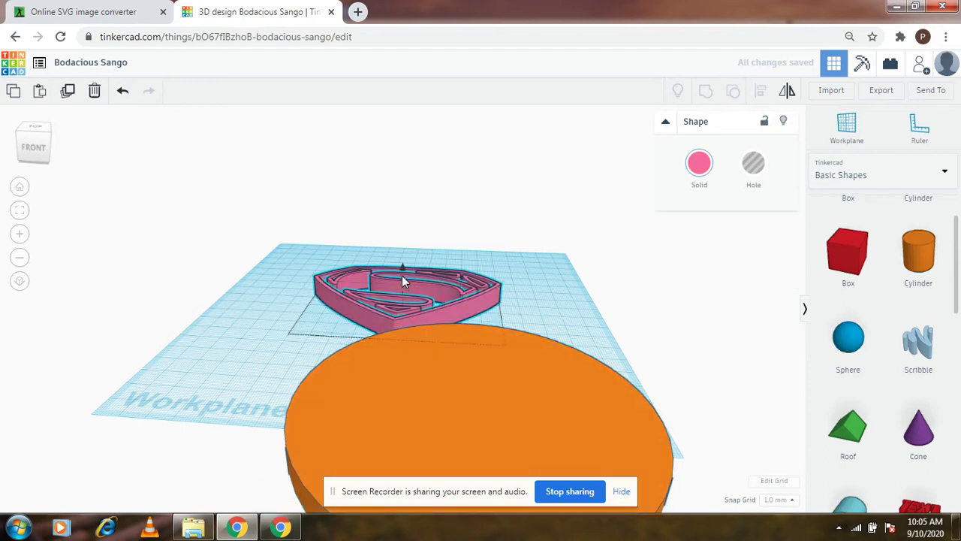
{"action": "left_click_drag", "start_coordinate": [403, 268], "coordinate": [414, 222]}
{"action": "left_click_drag", "start_coordinate": [433, 394], "coordinate": [389, 287]}
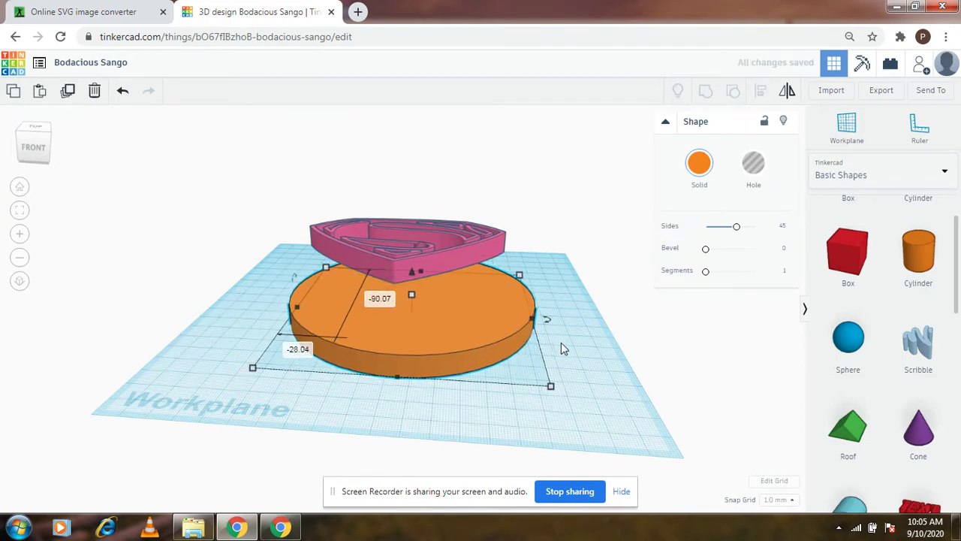
Align the logo and the cylinder to each other's centres along both horizontal axes.
{"action": "right_click_drag", "start_coordinate": [561, 342], "coordinate": [569, 429]}
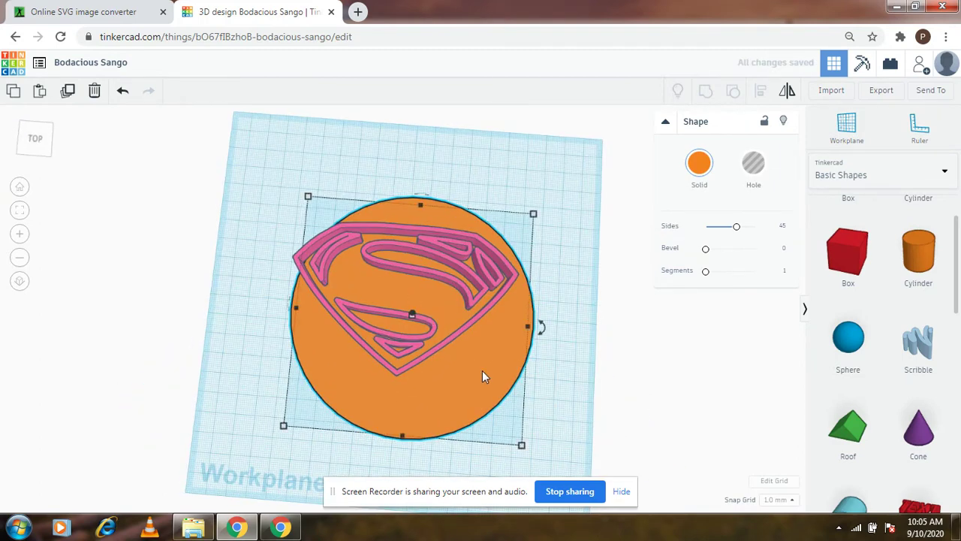
{"action": "left_click", "coordinate": [561, 442]}
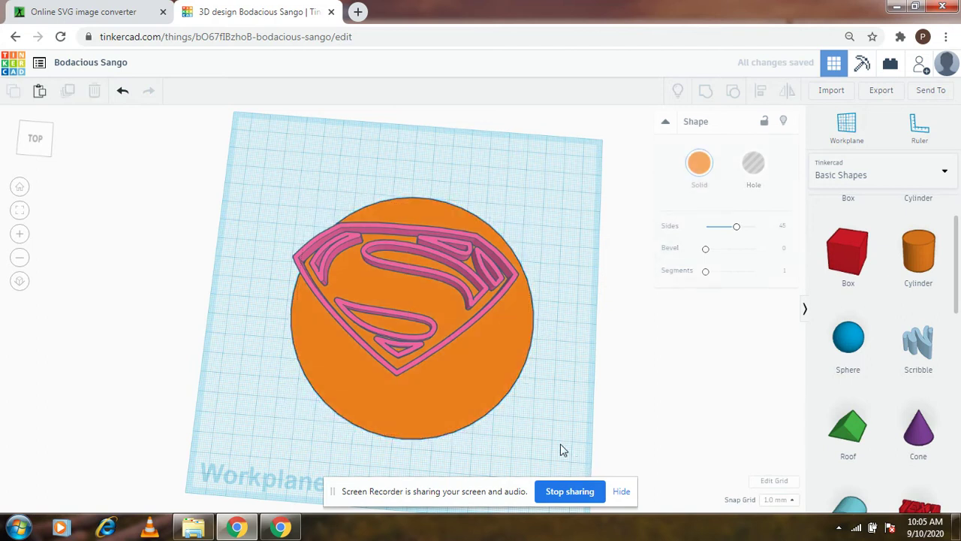
{"action": "key", "text": "ctrl+a"}
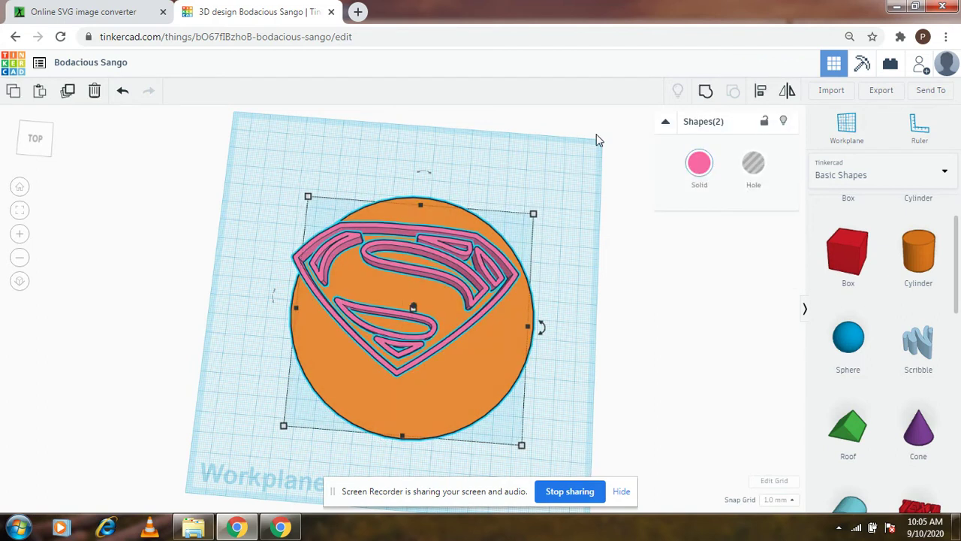
{"action": "left_click", "coordinate": [760, 93]}
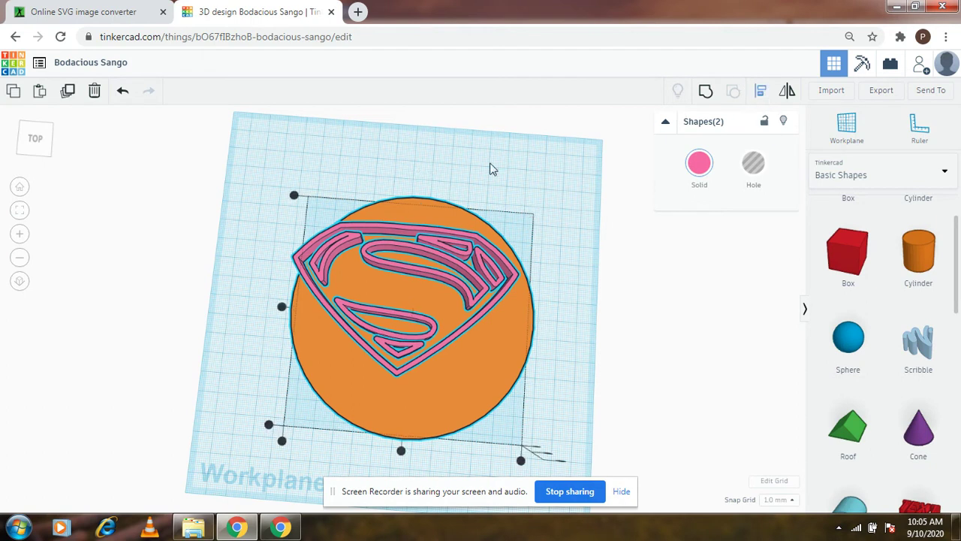
{"action": "left_click", "coordinate": [282, 308]}
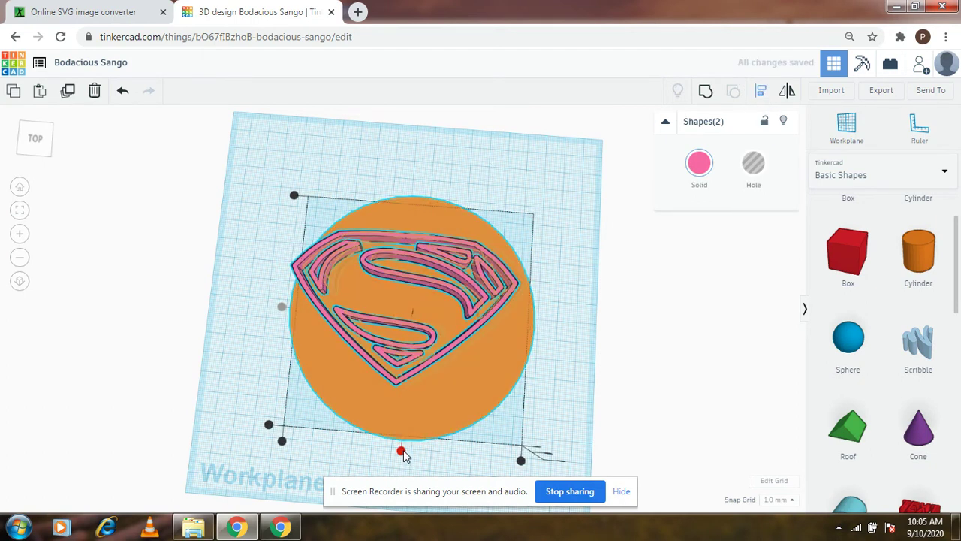
{"action": "left_click", "coordinate": [401, 450]}
{"action": "left_click", "coordinate": [560, 396]}
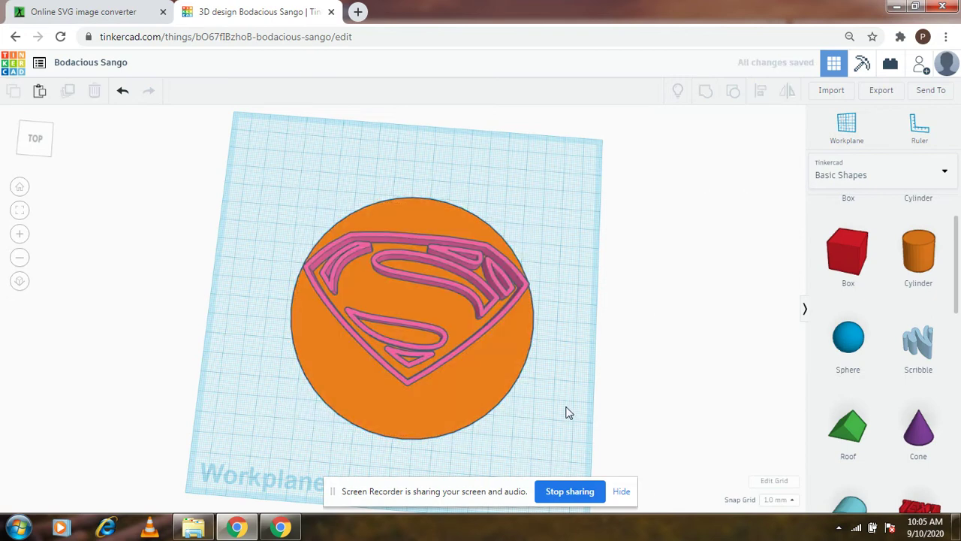
Lower the Superman logo vertically onto the orange disc.
{"action": "right_click_drag", "start_coordinate": [566, 412], "coordinate": [567, 334]}
{"action": "left_click", "coordinate": [404, 255]}
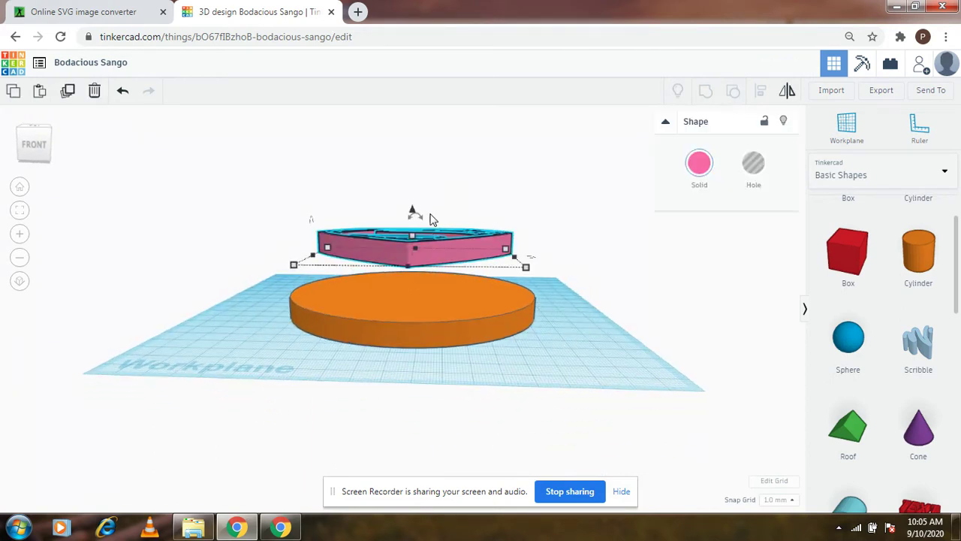
{"action": "left_click_drag", "start_coordinate": [412, 212], "coordinate": [413, 252]}
{"action": "left_click", "coordinate": [580, 339]}
{"action": "right_click_drag", "start_coordinate": [580, 340], "coordinate": [581, 440]}
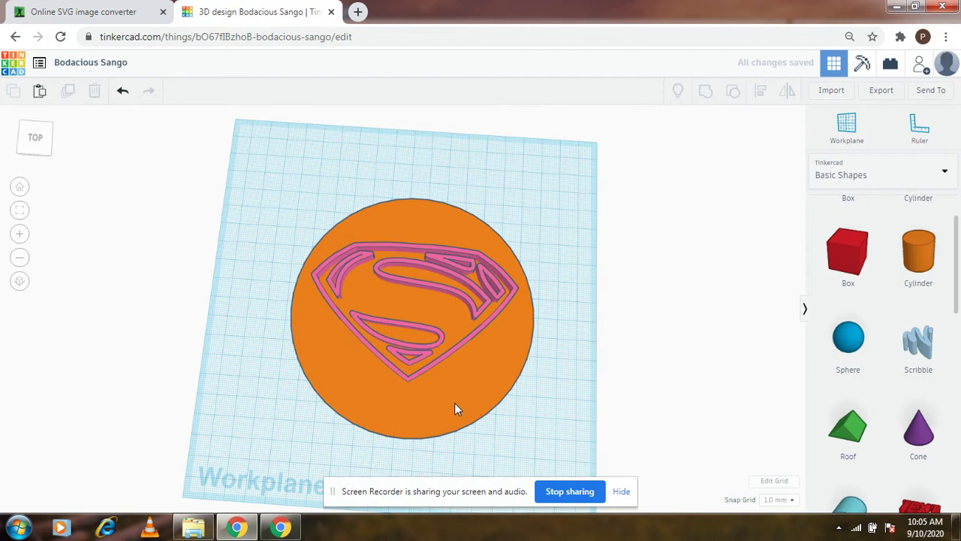
Resize the orange cylinder's base to 100 by 100 mm.
{"action": "left_click", "coordinate": [455, 404]}
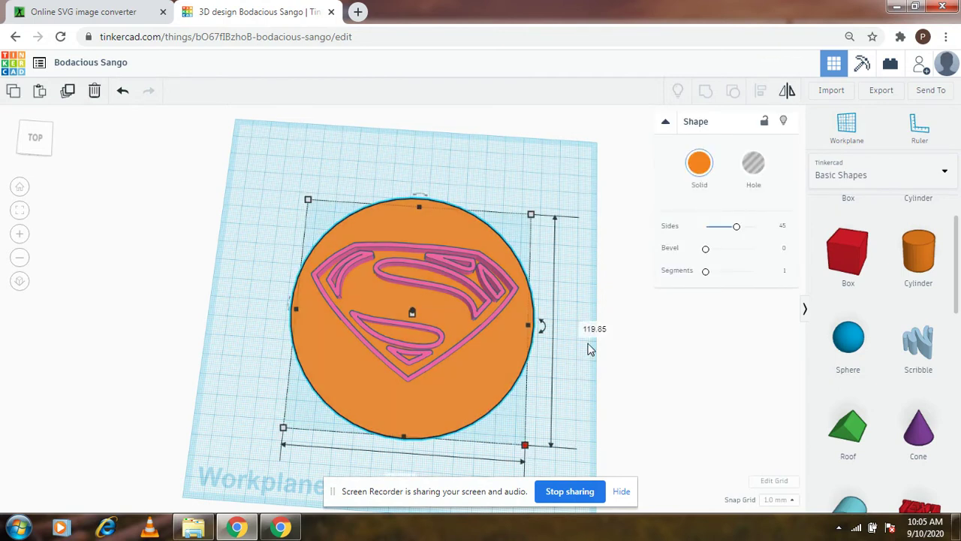
{"action": "right_click_drag", "start_coordinate": [568, 429], "coordinate": [578, 413]}
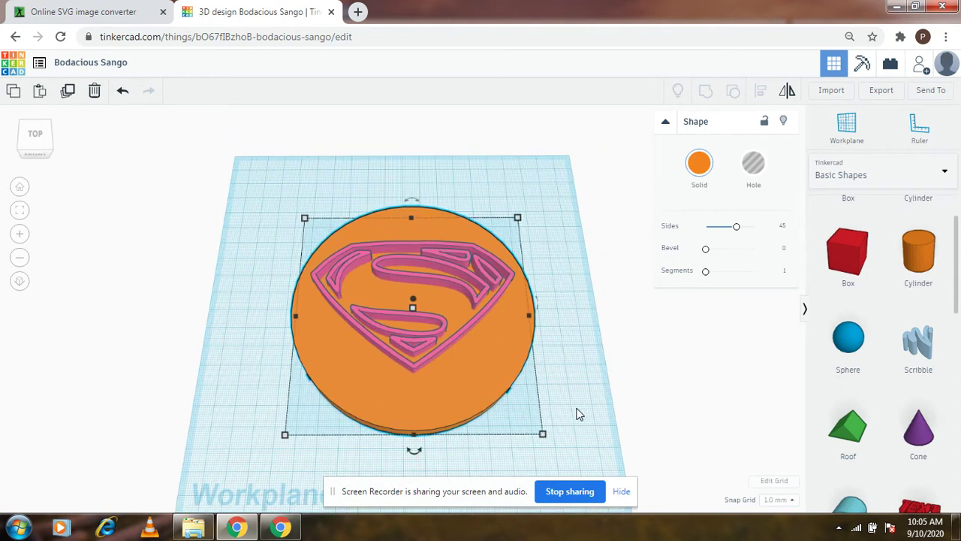
{"action": "left_click_drag", "start_coordinate": [575, 412], "coordinate": [545, 438]}
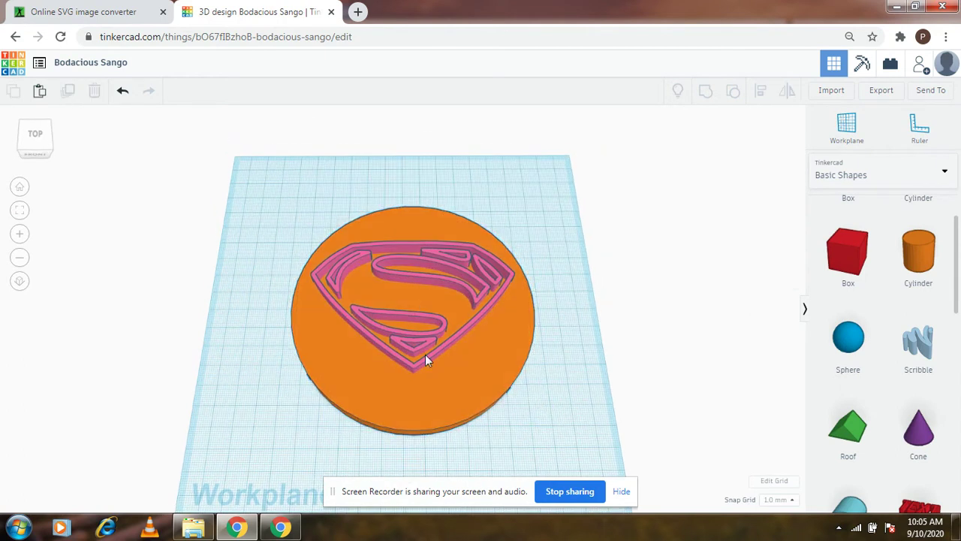
{"action": "left_click", "coordinate": [438, 372]}
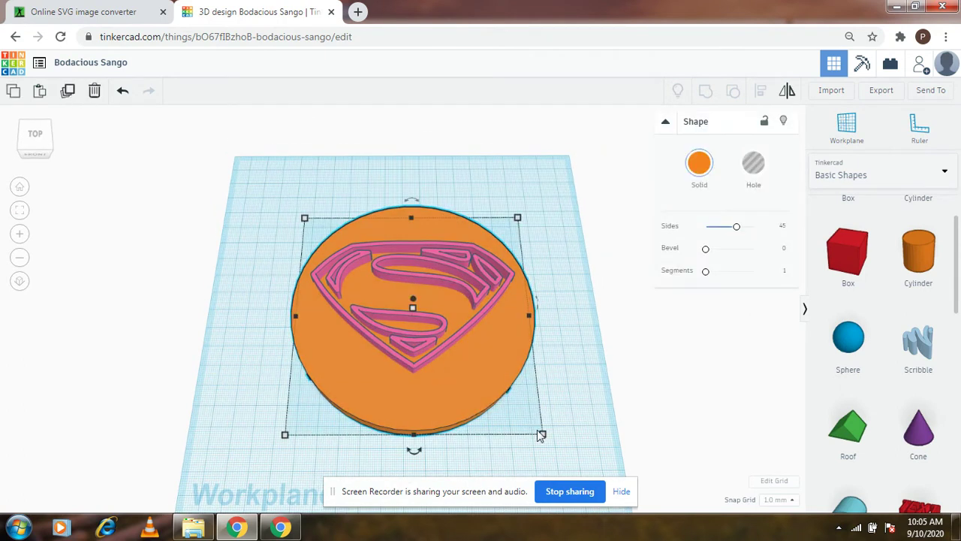
{"action": "left_click", "coordinate": [594, 314]}
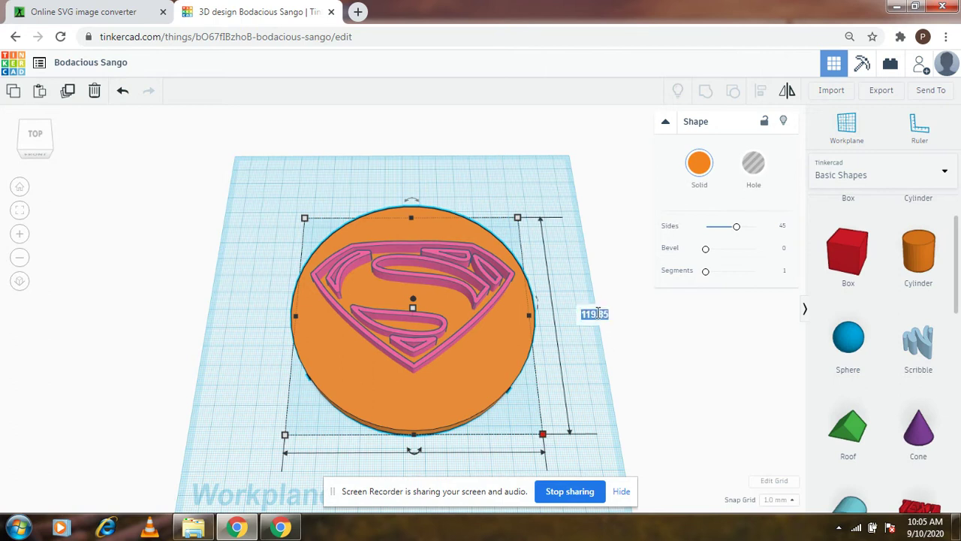
{"action": "type", "text": "100"}
{"action": "key", "text": "Return"}
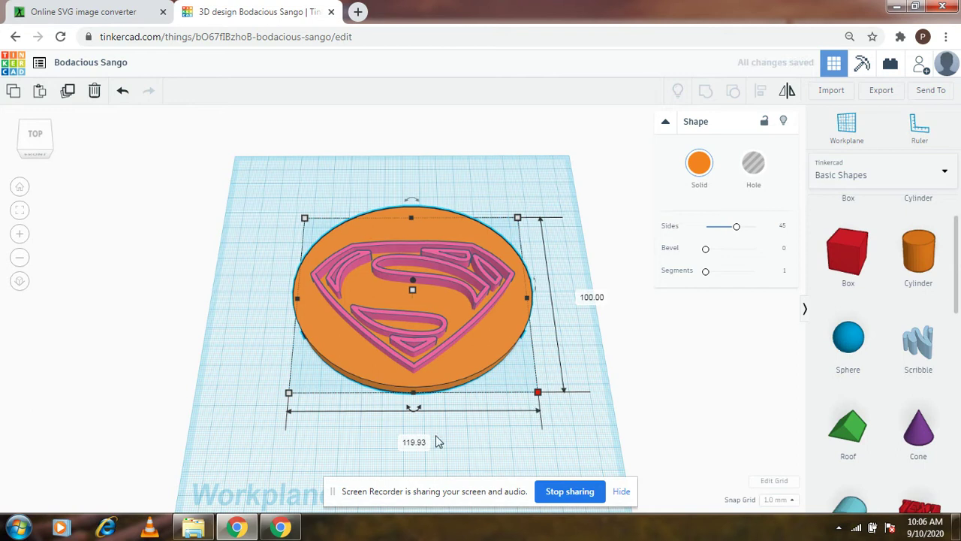
{"action": "left_click", "coordinate": [415, 443]}
{"action": "type", "text": "100"}
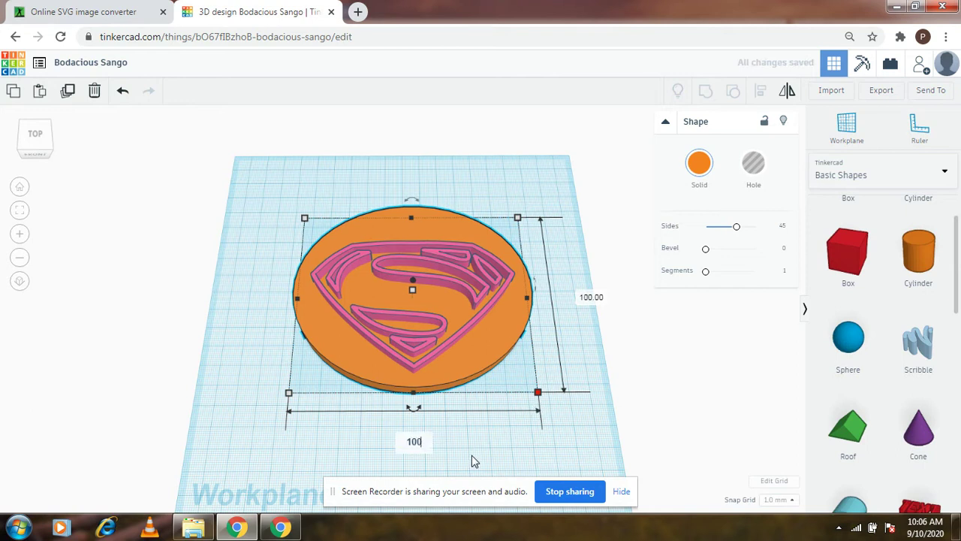
{"action": "key", "text": "Return"}
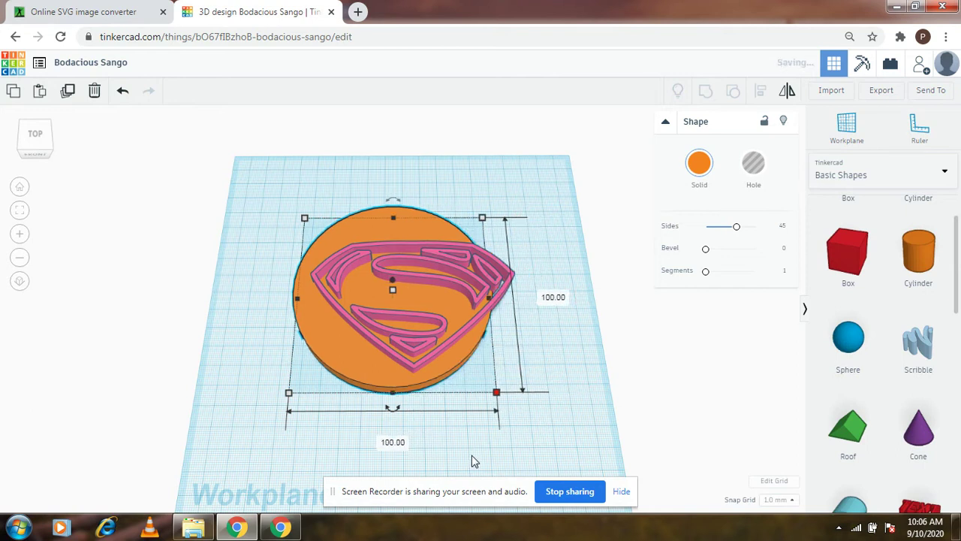
Align the Superman logo and the orange disc to each other's centres along both horizontal axes.
{"action": "left_click", "coordinate": [458, 448]}
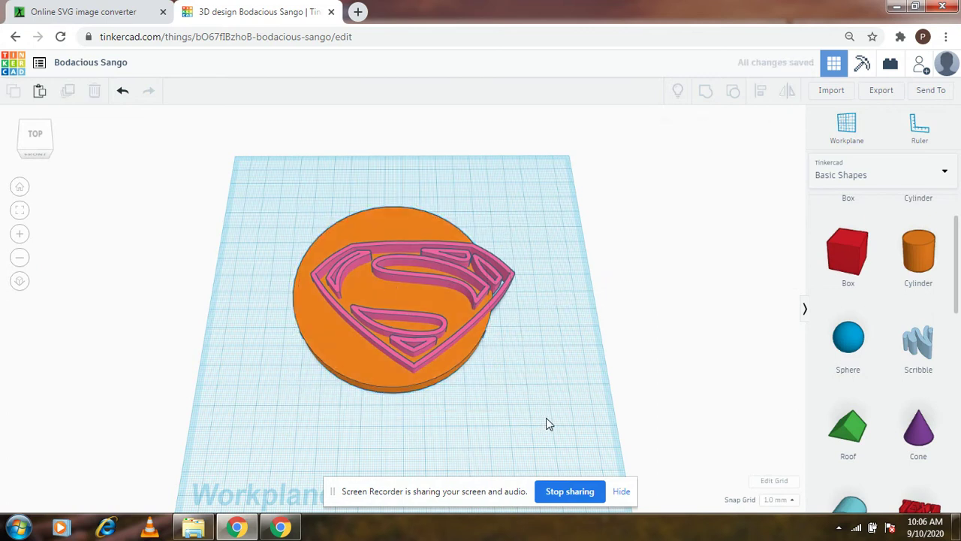
{"action": "left_click_drag", "start_coordinate": [547, 418], "coordinate": [277, 231]}
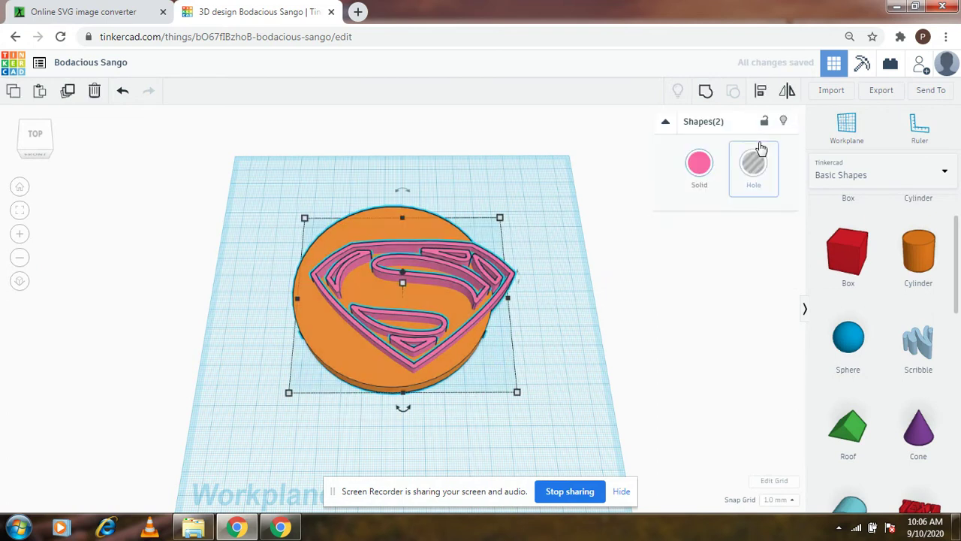
{"action": "left_click", "coordinate": [761, 93]}
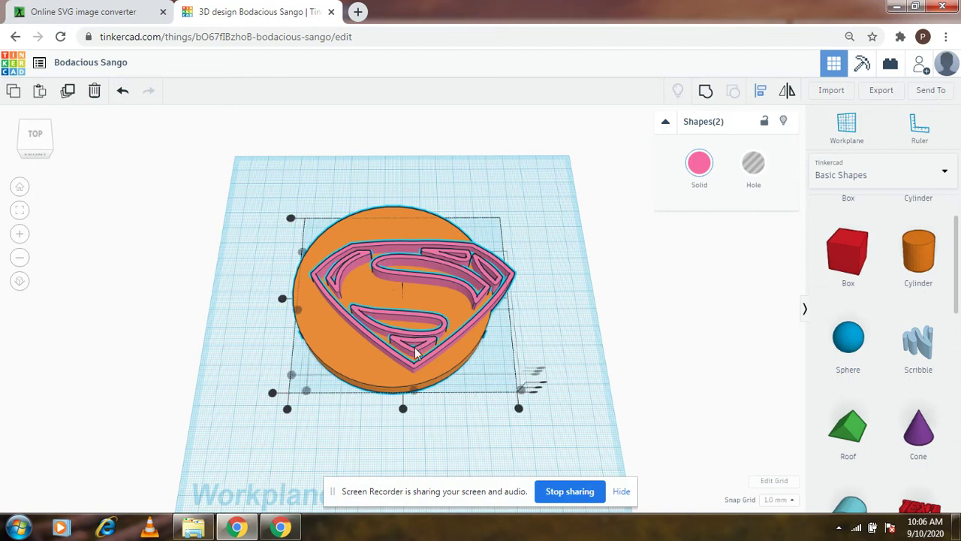
{"action": "left_click", "coordinate": [403, 410]}
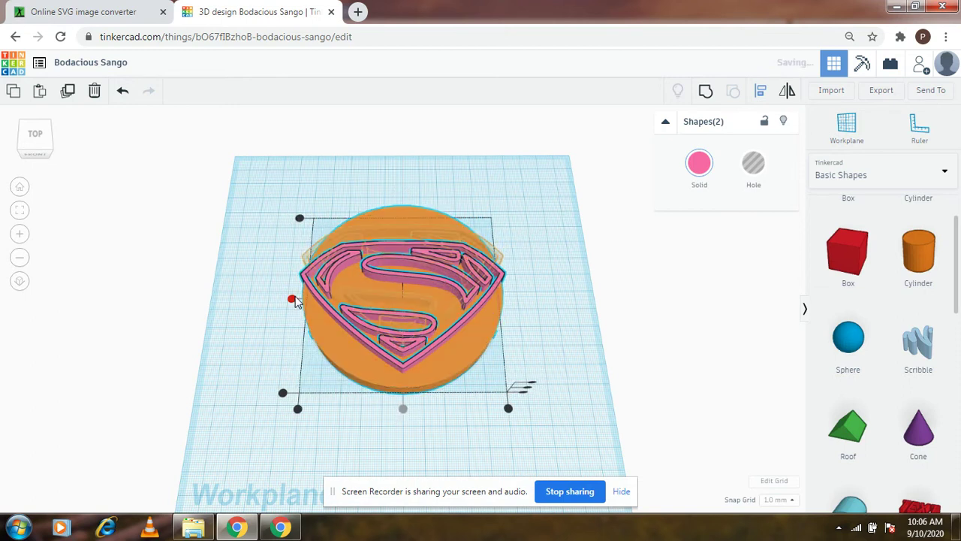
{"action": "left_click", "coordinate": [293, 299]}
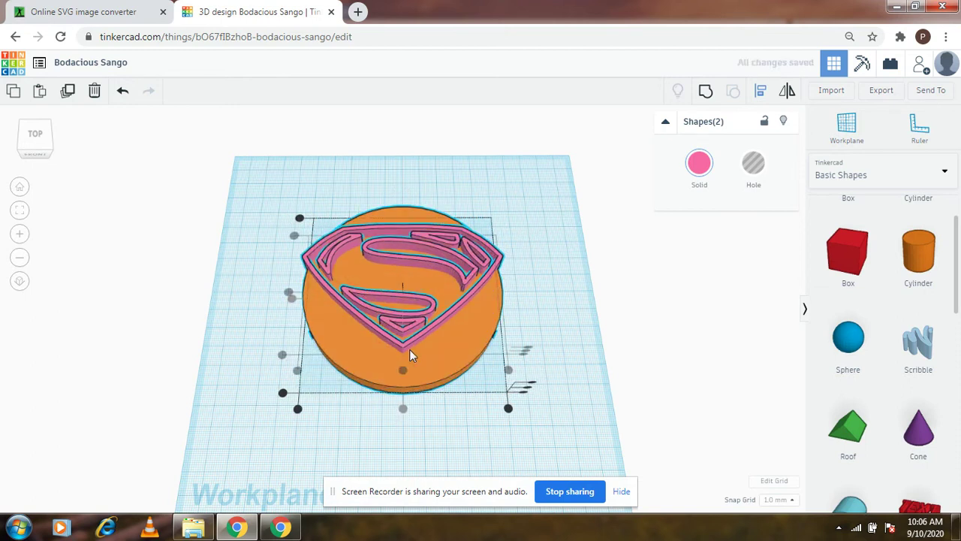
{"action": "left_click", "coordinate": [546, 322]}
Move the orange disc about 10 mm towards the back of the workplane, beneath the Superman logo.
{"action": "left_click", "coordinate": [399, 282]}
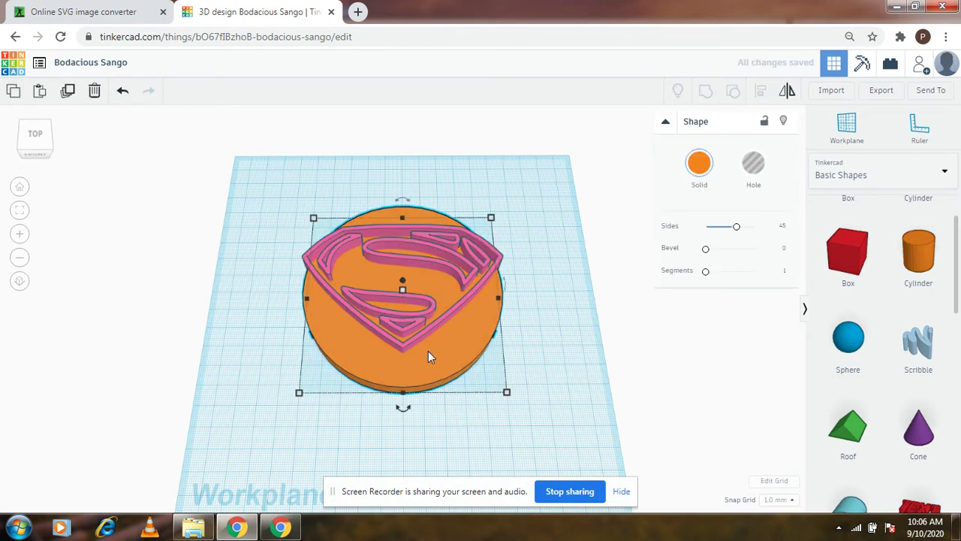
{"action": "left_click", "coordinate": [608, 332]}
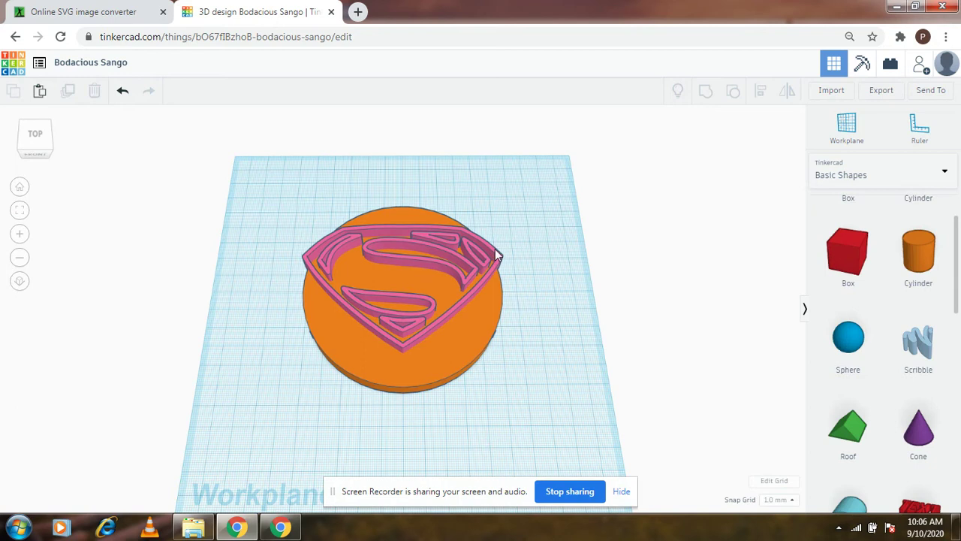
{"action": "left_click", "coordinate": [495, 250]}
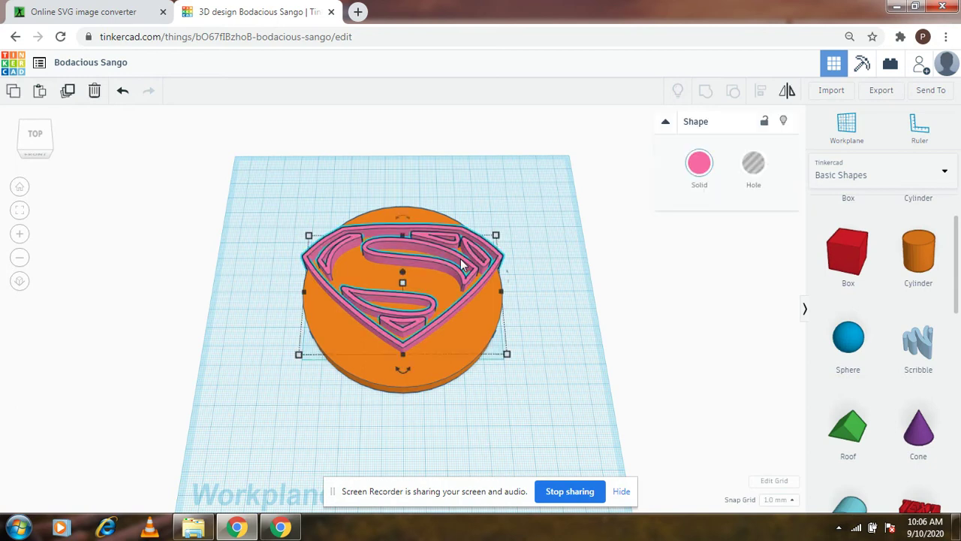
{"action": "left_click", "coordinate": [425, 283]}
{"action": "left_click_drag", "start_coordinate": [425, 283], "coordinate": [423, 254]}
Enlarge the orange disc's base to 110 by 110 mm.
{"action": "left_click", "coordinate": [502, 372]}
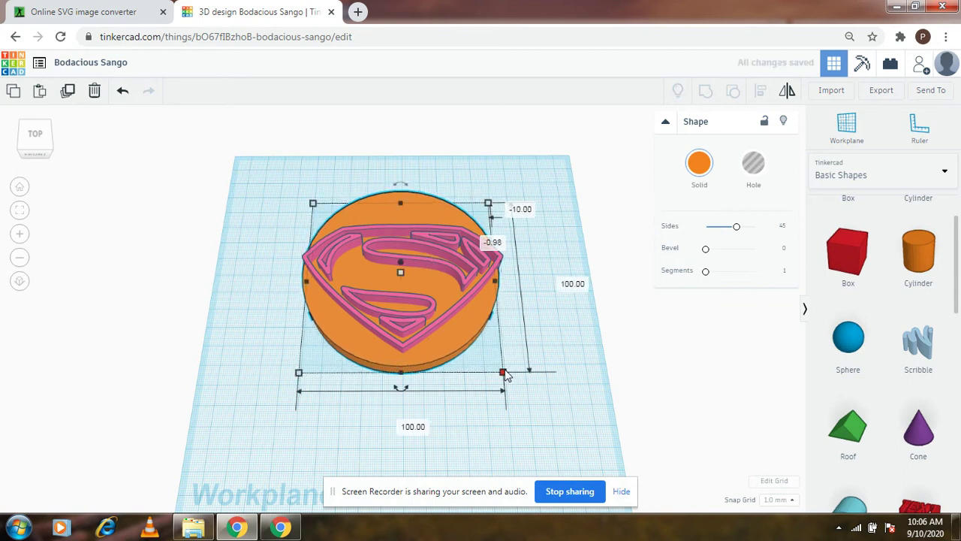
{"action": "left_click", "coordinate": [403, 422]}
{"action": "type", "text": "1"}
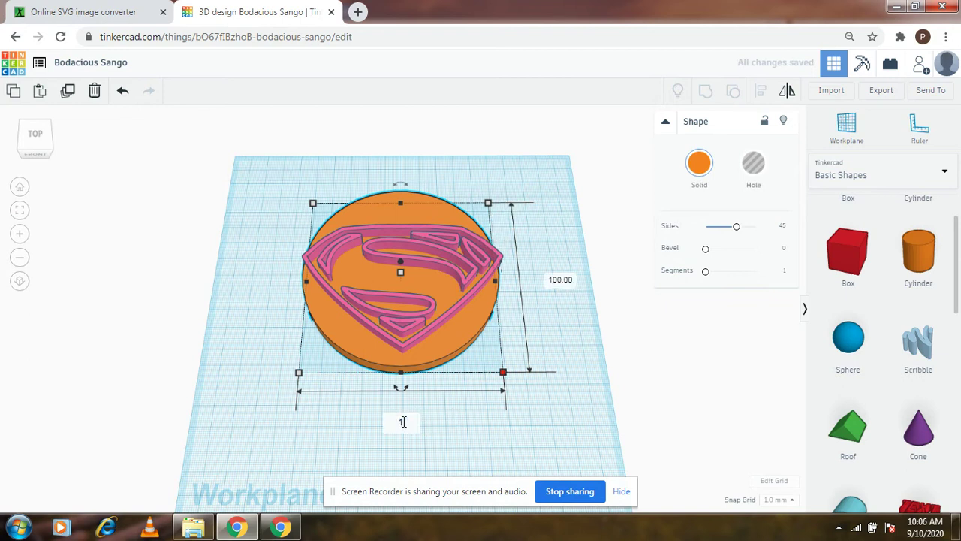
{"action": "type", "text": "10"}
{"action": "key", "text": "Return"}
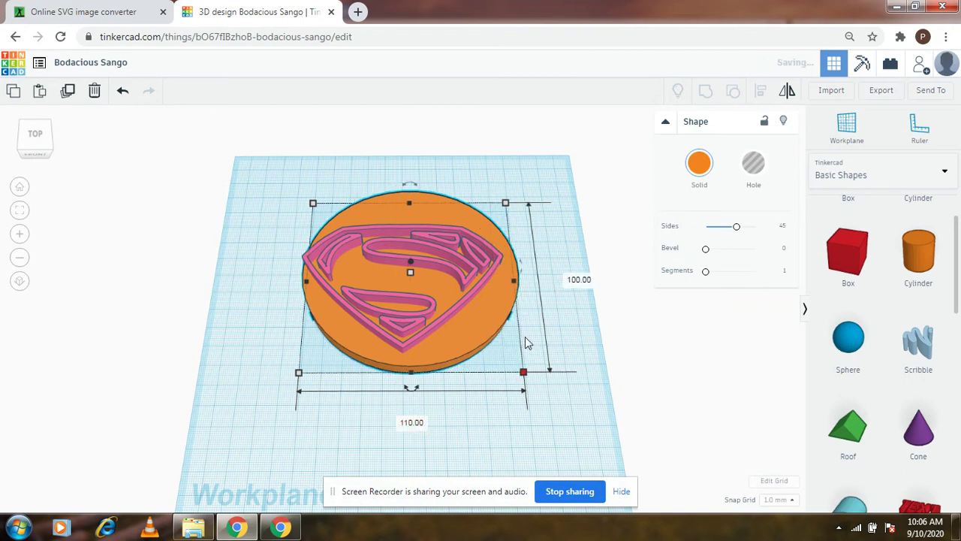
{"action": "left_click", "coordinate": [578, 279]}
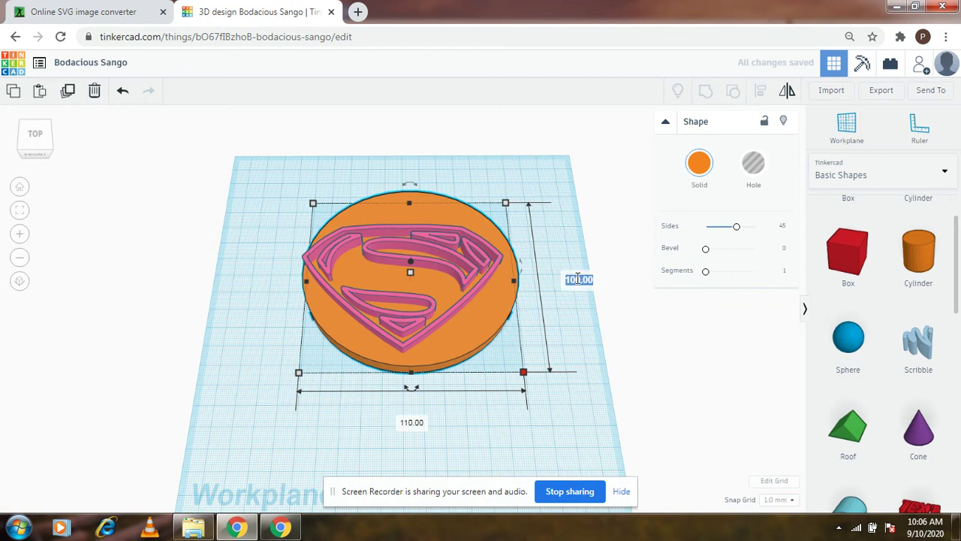
{"action": "key", "text": "BackSpace"}
{"action": "key", "text": "Return"}
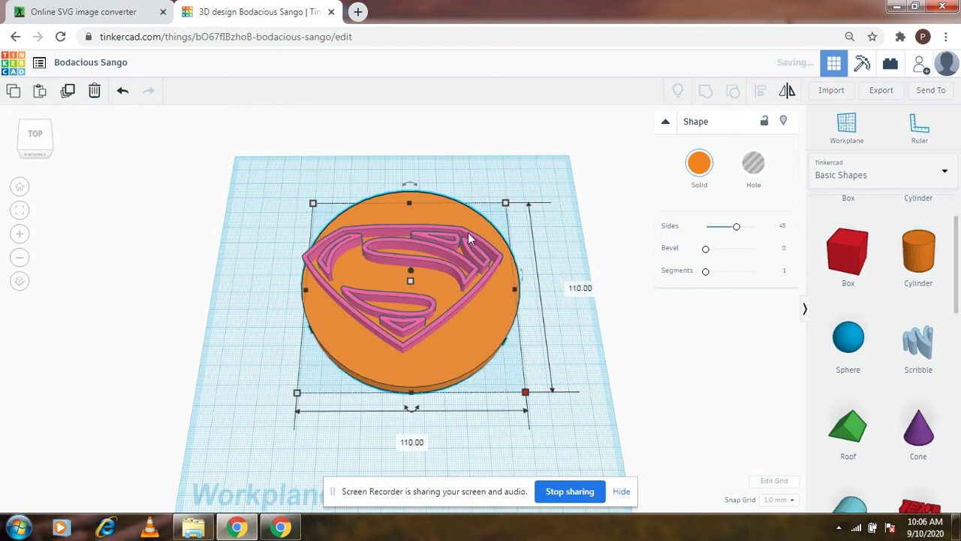
Shift the orange disc about 4 mm sideways and 5 mm back so it surrounds the Superman logo.
{"action": "left_click", "coordinate": [438, 398]}
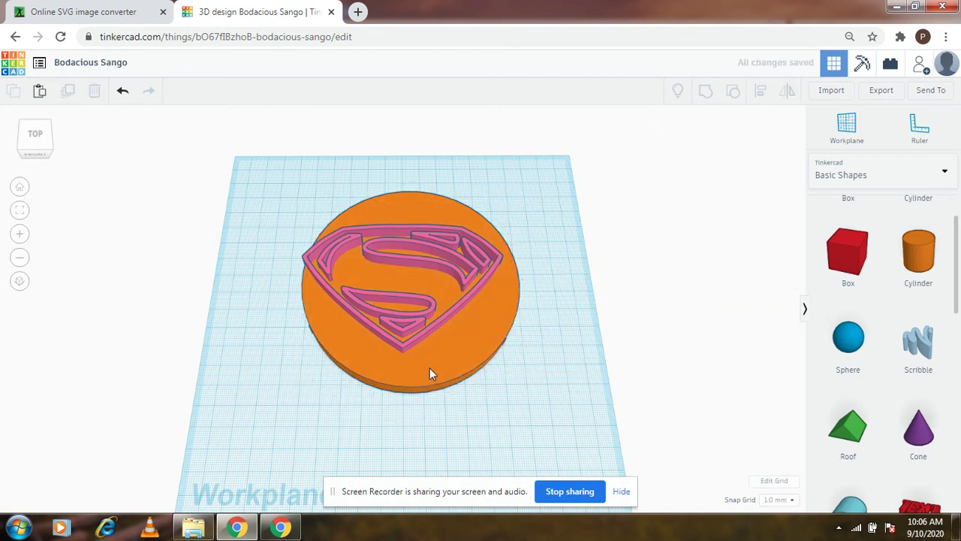
{"action": "left_click", "coordinate": [430, 368]}
{"action": "left_click_drag", "start_coordinate": [420, 373], "coordinate": [413, 367]}
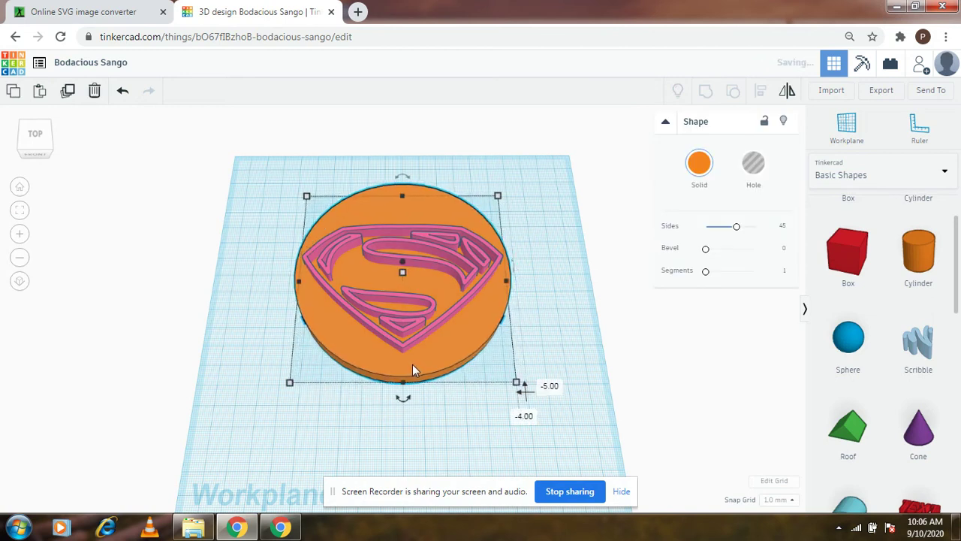
{"action": "left_click", "coordinate": [565, 422]}
{"action": "mouse_move", "coordinate": [538, 289]}
{"action": "right_mouse_down"}
{"action": "mouse_move", "coordinate": [535, 393]}
{"action": "mouse_move", "coordinate": [539, 305]}
{"action": "mouse_move", "coordinate": [518, 339]}
{"action": "mouse_move", "coordinate": [515, 374]}
{"action": "mouse_move", "coordinate": [558, 371]}
{"action": "mouse_move", "coordinate": [547, 305]}
{"action": "right_mouse_up"}
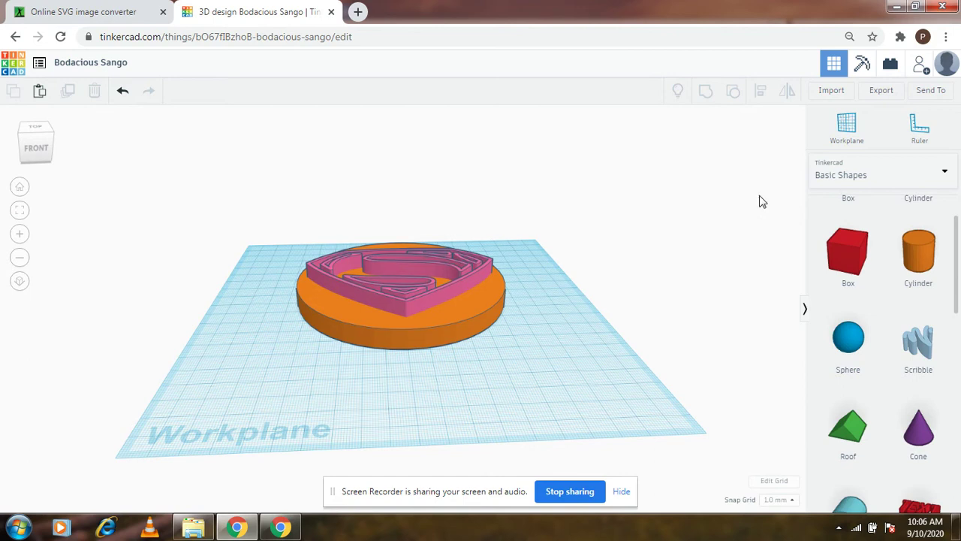
Import minions-svgrepo-com.svg from the Pictures library with its length set to 150.
{"action": "left_click", "coordinate": [832, 90]}
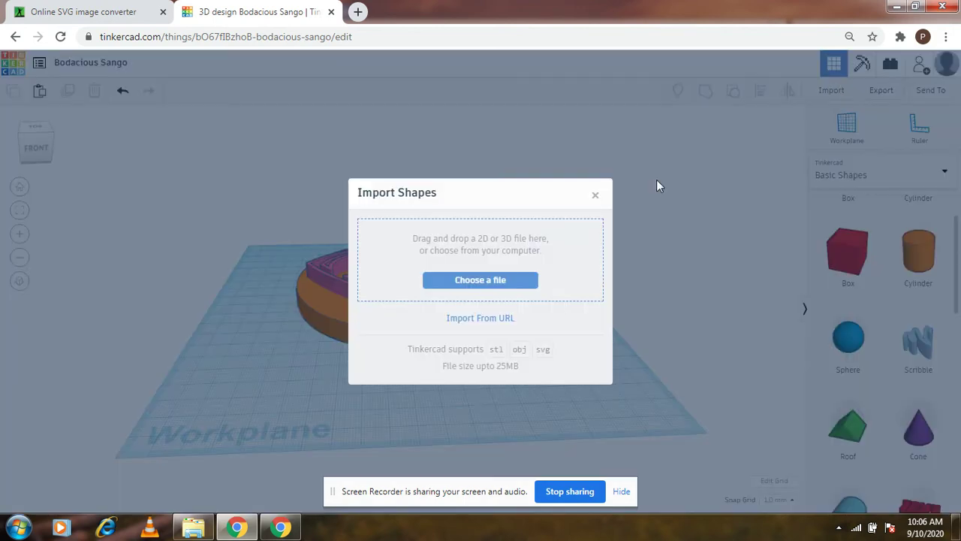
{"action": "left_click", "coordinate": [478, 281]}
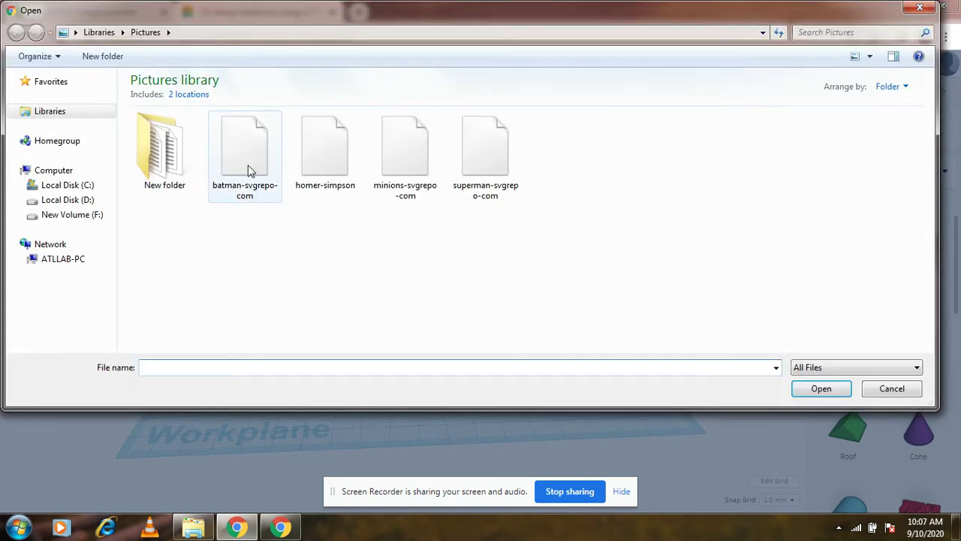
{"action": "left_click", "coordinate": [422, 187]}
{"action": "left_click", "coordinate": [809, 391]}
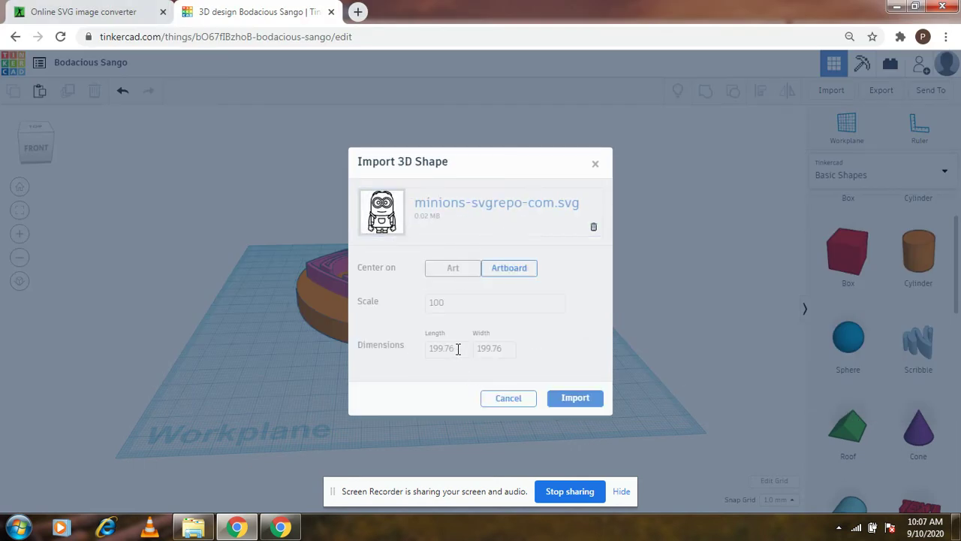
{"action": "left_click_drag", "start_coordinate": [457, 349], "coordinate": [429, 349]}
{"action": "key", "text": "BackSpace"}
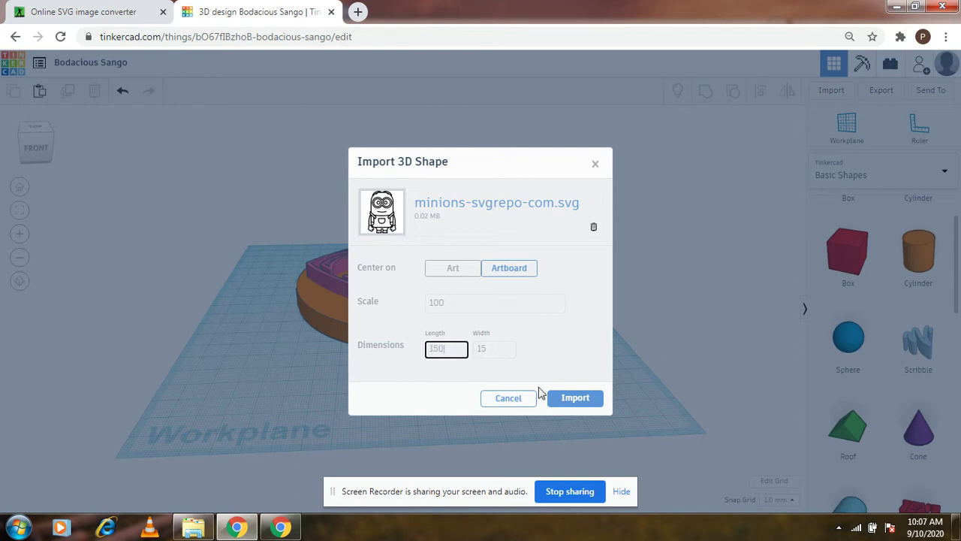
{"action": "left_click", "coordinate": [546, 377]}
{"action": "left_click", "coordinate": [572, 401]}
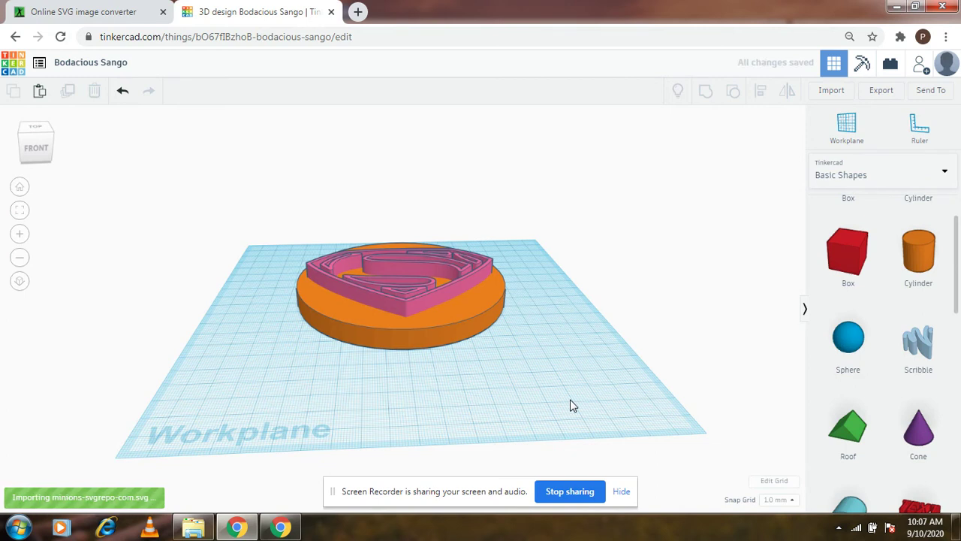
Move the Superman logo and its orange disc off the workplane, beside the imported minion.
{"action": "right_click_drag", "start_coordinate": [531, 373], "coordinate": [505, 397]}
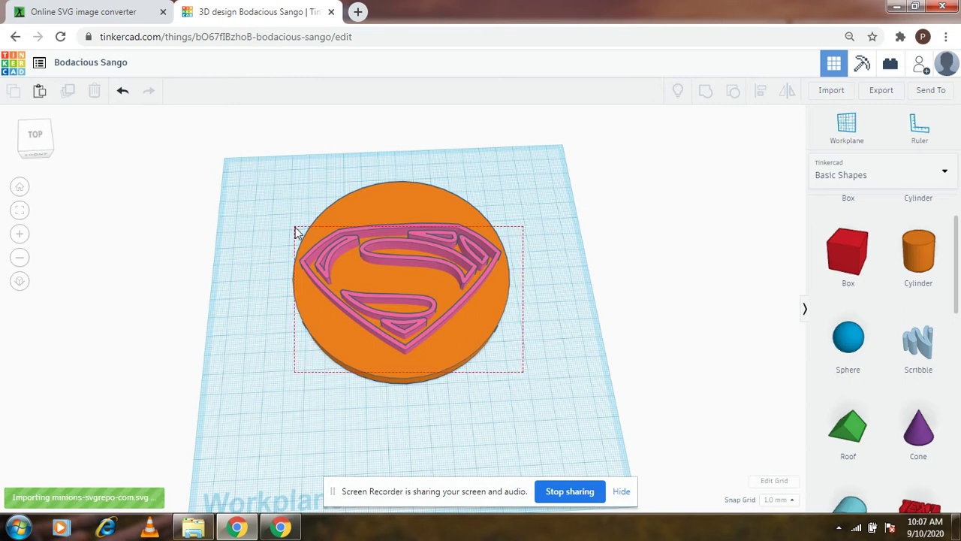
{"action": "left_click", "coordinate": [557, 317]}
{"action": "left_click_drag", "start_coordinate": [491, 319], "coordinate": [97, 229]}
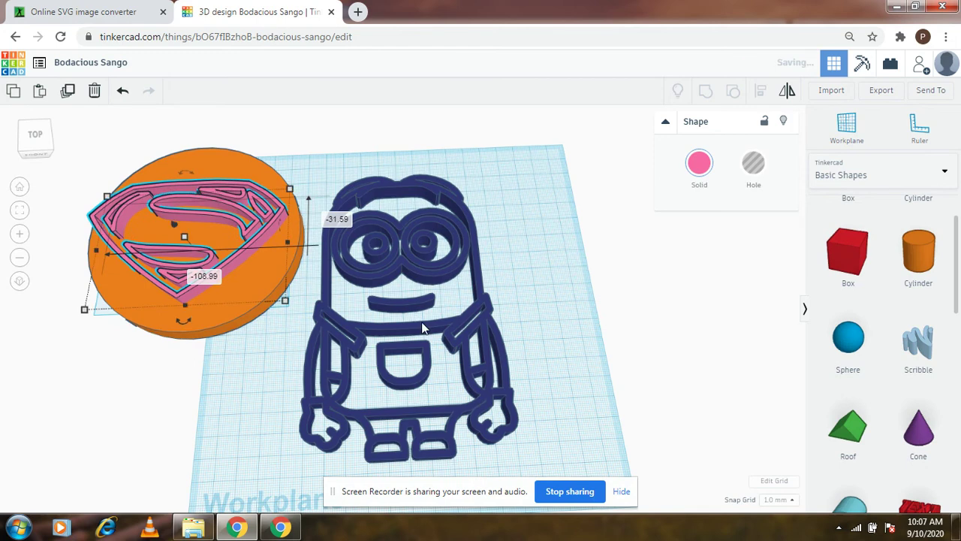
Group the Superman logo with its orange disc into one shape.
{"action": "right_click_drag", "start_coordinate": [518, 328], "coordinate": [513, 248]}
{"action": "left_click", "coordinate": [216, 314]}
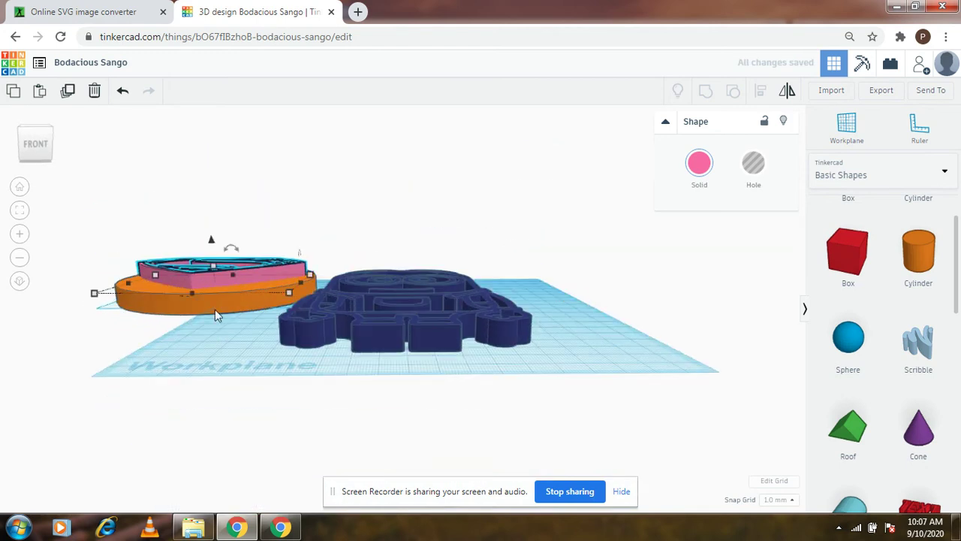
{"action": "left_click_drag", "start_coordinate": [216, 351], "coordinate": [190, 228]}
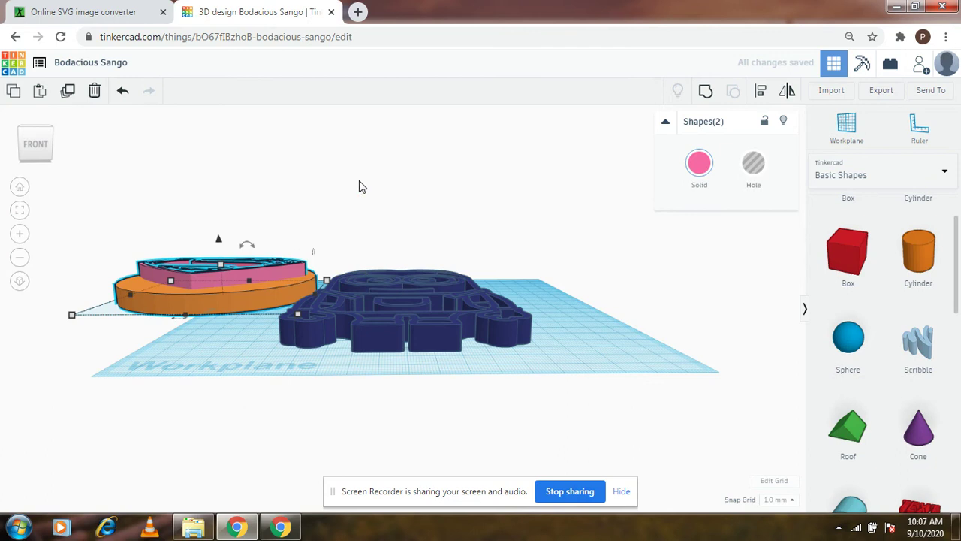
{"action": "left_click", "coordinate": [706, 93]}
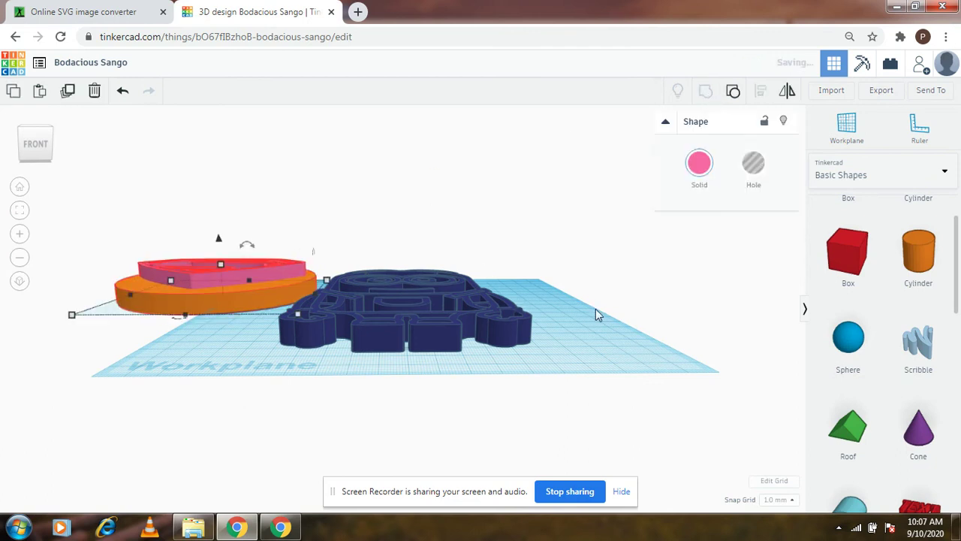
{"action": "left_click", "coordinate": [592, 344]}
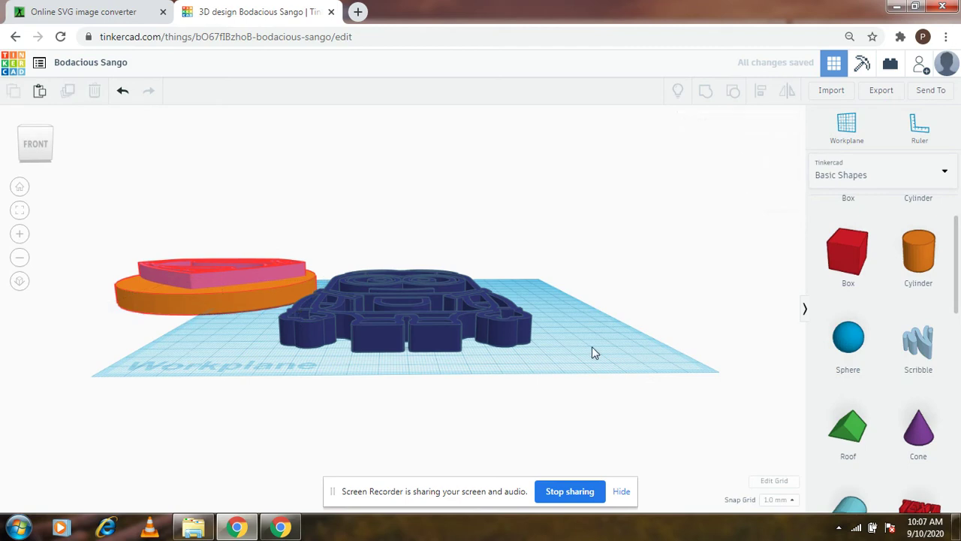
Move the grouped Superman disc 54 mm farther away from the minion and 11 mm toward the back.
{"action": "right_click_drag", "start_coordinate": [589, 338], "coordinate": [586, 448]}
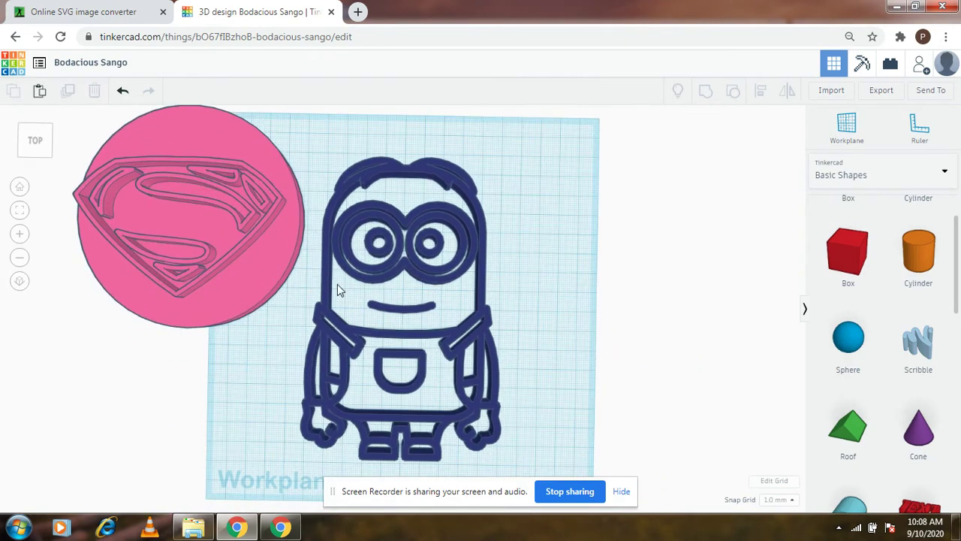
{"action": "left_click_drag", "start_coordinate": [262, 243], "coordinate": [154, 218]}
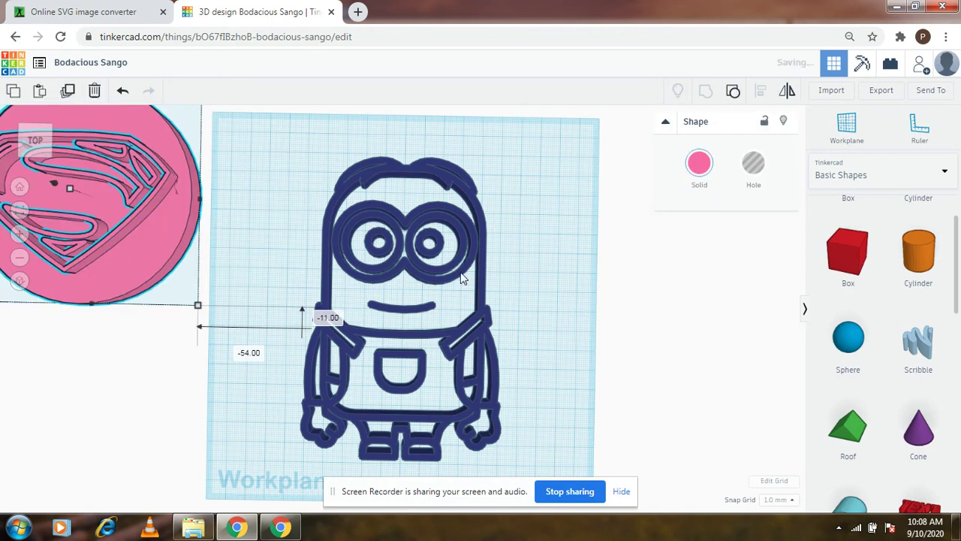
{"action": "left_click", "coordinate": [538, 316]}
Shift the minion toward the Superman disc to free space on the other side of the workplane.
{"action": "right_click_drag", "start_coordinate": [538, 315], "coordinate": [540, 408]}
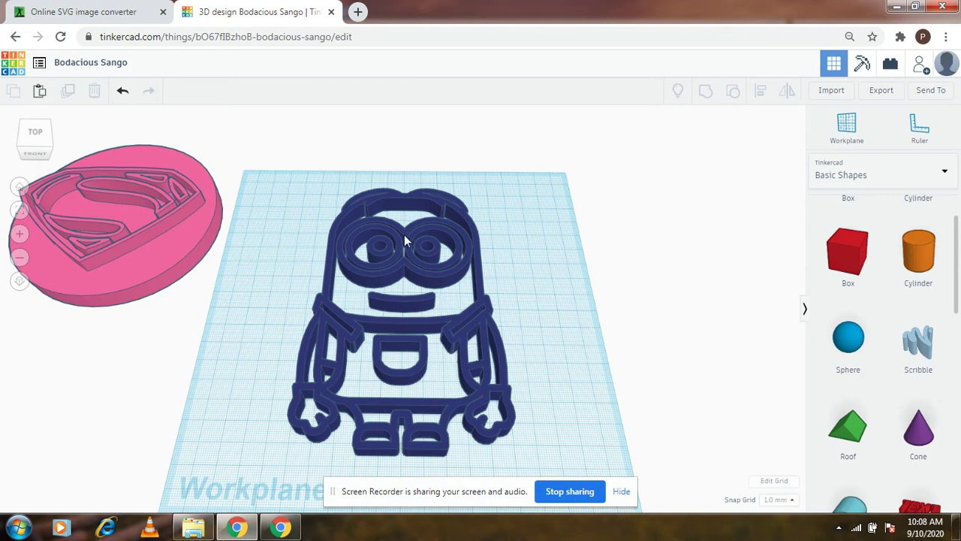
{"action": "left_click_drag", "start_coordinate": [400, 244], "coordinate": [323, 225]}
{"action": "left_click", "coordinate": [536, 282]}
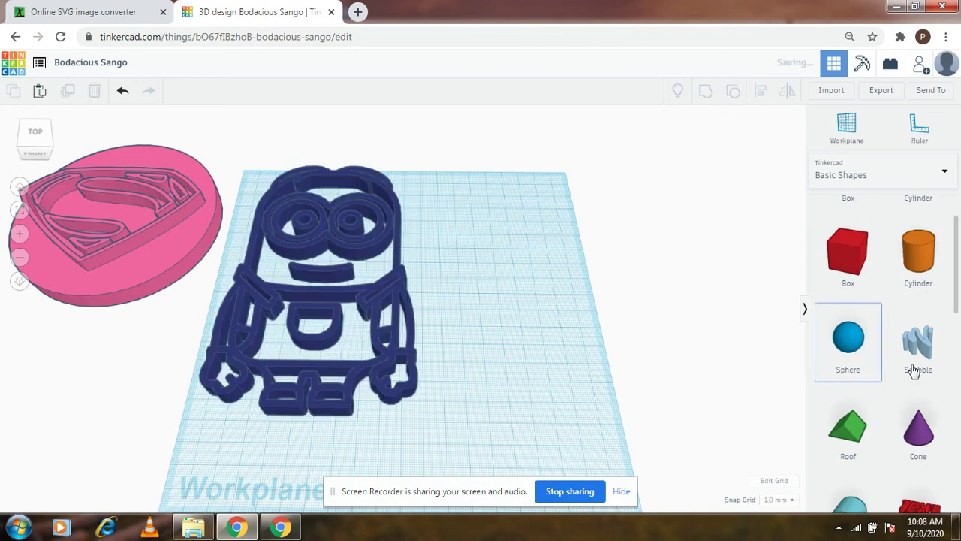
Add a Scribble shape beside the minion, draw an exclamation mark with a long vertical stroke and a rounded dot, preview it and finish.
{"action": "mouse_move", "coordinate": [914, 368]}
{"action": "left_mouse_down"}
{"action": "mouse_move", "coordinate": [611, 299]}
{"action": "mouse_move", "coordinate": [461, 327]}
{"action": "mouse_move", "coordinate": [485, 338]}
{"action": "left_mouse_up"}
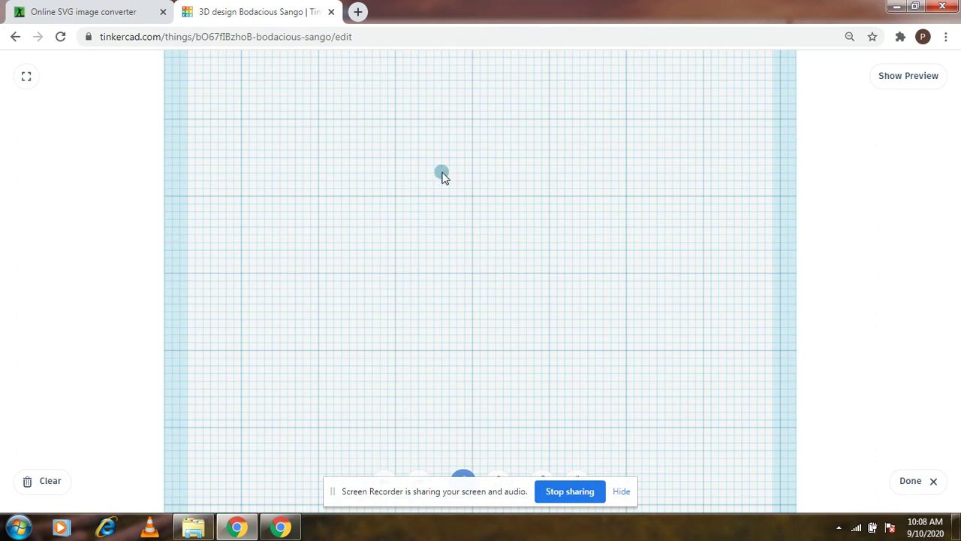
{"action": "left_click_drag", "start_coordinate": [441, 172], "coordinate": [443, 331]}
{"action": "mouse_move", "coordinate": [439, 367]}
{"action": "left_mouse_down"}
{"action": "mouse_move", "coordinate": [433, 408]}
{"action": "mouse_move", "coordinate": [438, 383]}
{"action": "mouse_move", "coordinate": [440, 396]}
{"action": "left_mouse_up"}
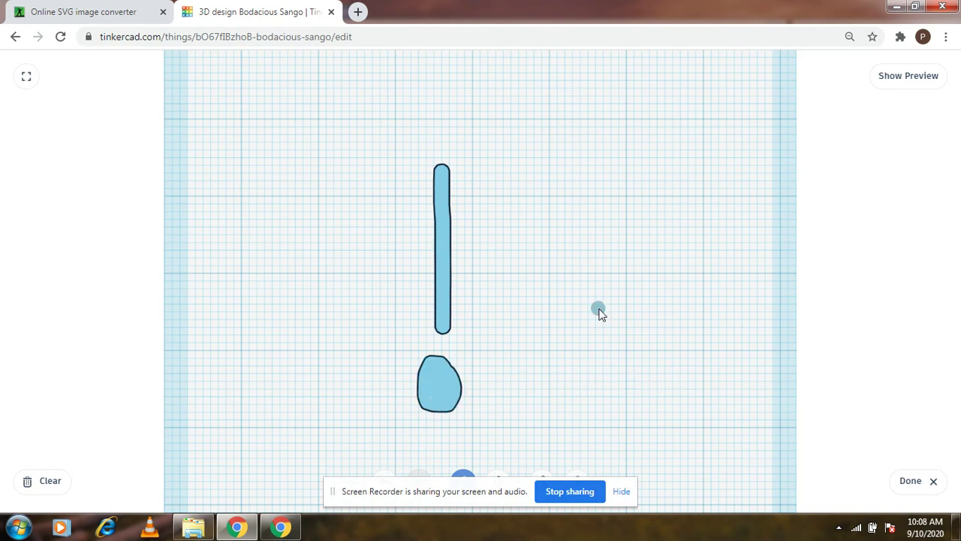
{"action": "left_click", "coordinate": [920, 75]}
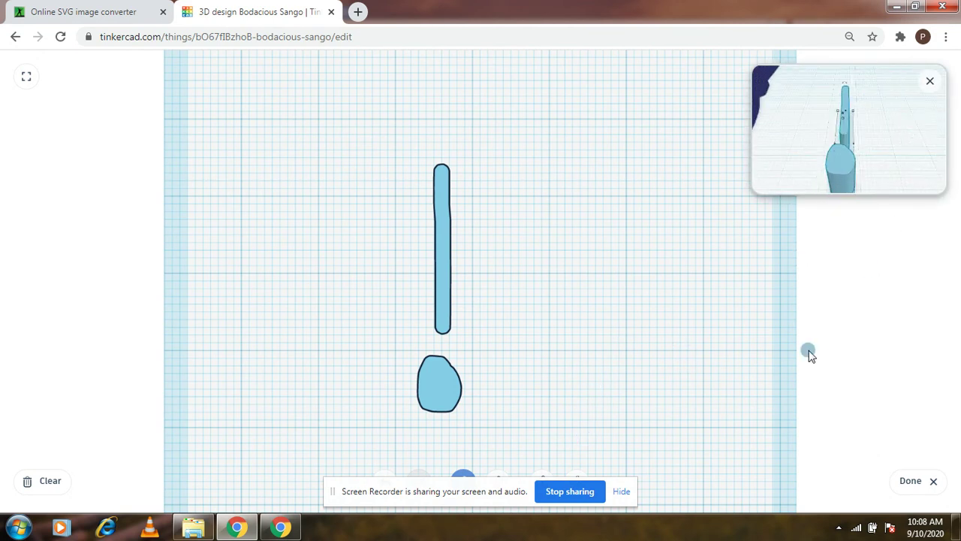
{"action": "left_click", "coordinate": [911, 480]}
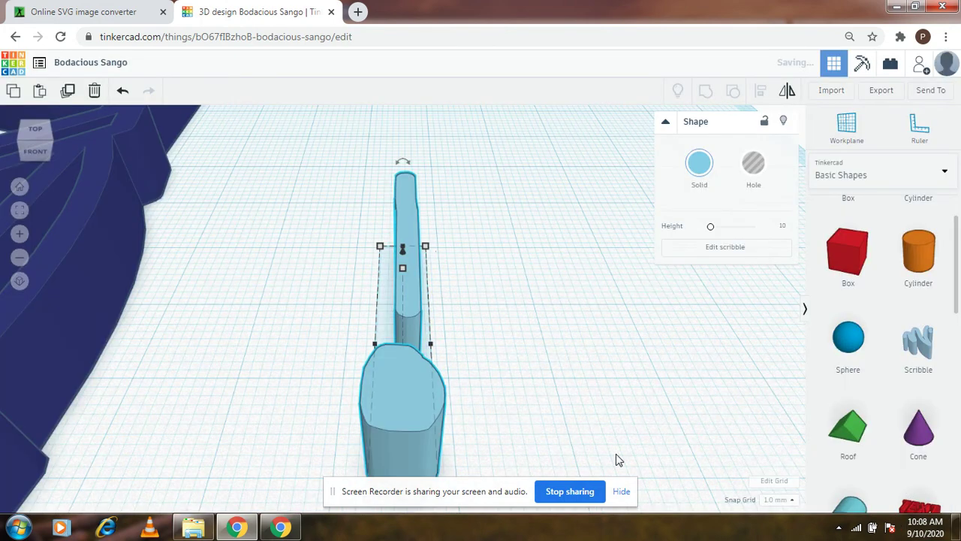
Examine the scribbled exclamation mark and its size relative to the minion from the home view and from above.
{"action": "scroll", "coordinate": [615, 454], "scroll_direction": "down", "scroll_amount": 5}
{"action": "scroll", "coordinate": [616, 453], "scroll_direction": "down", "scroll_amount": 5}
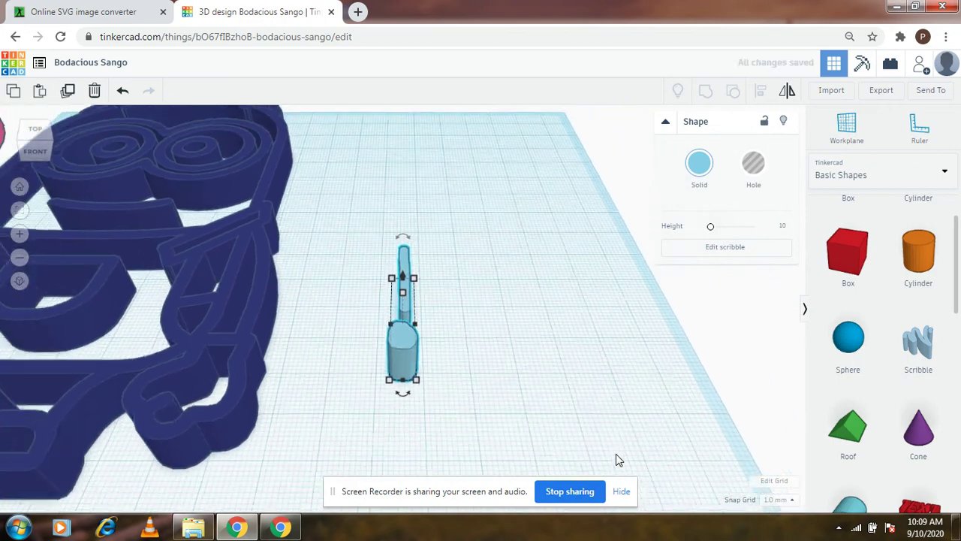
{"action": "right_click_drag", "start_coordinate": [468, 370], "coordinate": [451, 421]}
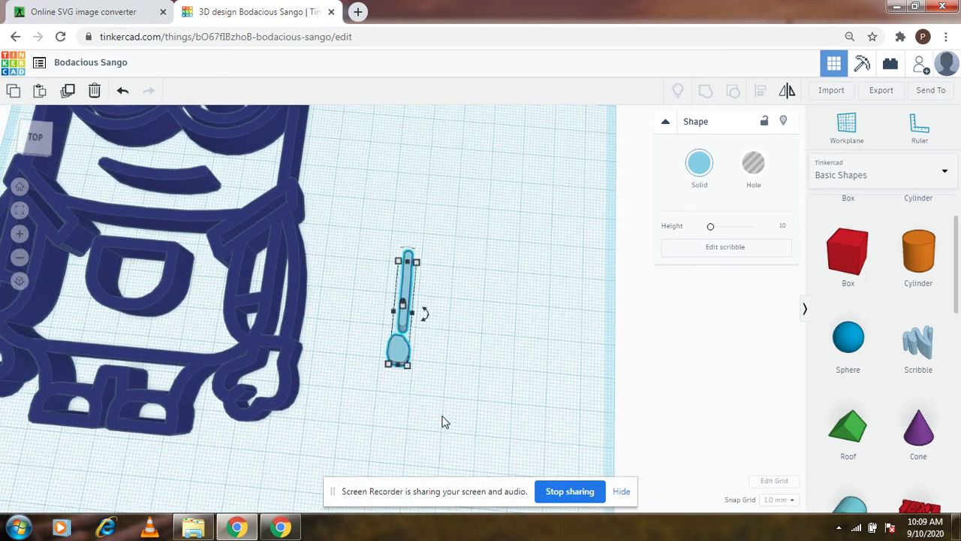
{"action": "left_click", "coordinate": [19, 186]}
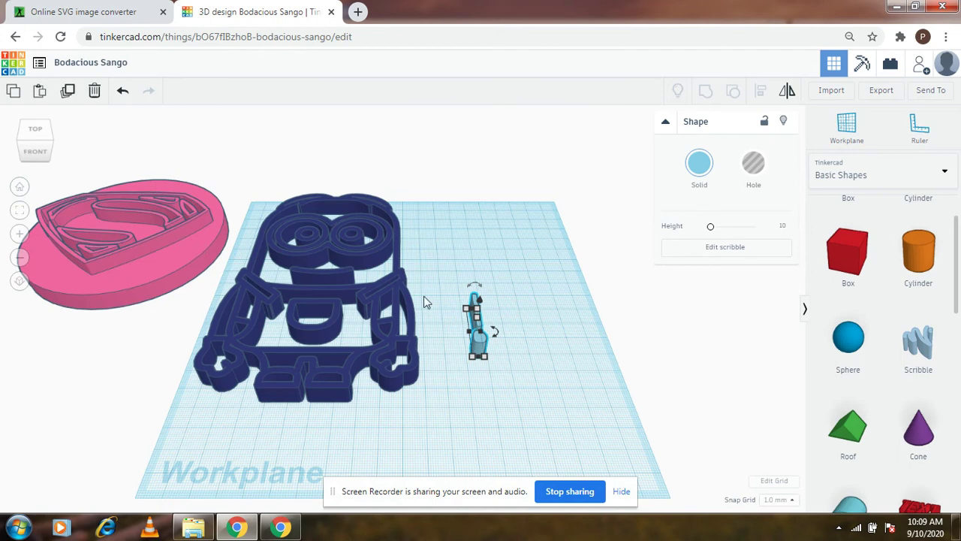
{"action": "right_click_drag", "start_coordinate": [555, 385], "coordinate": [594, 433]}
{"action": "right_click_drag", "start_coordinate": [596, 431], "coordinate": [540, 457]}
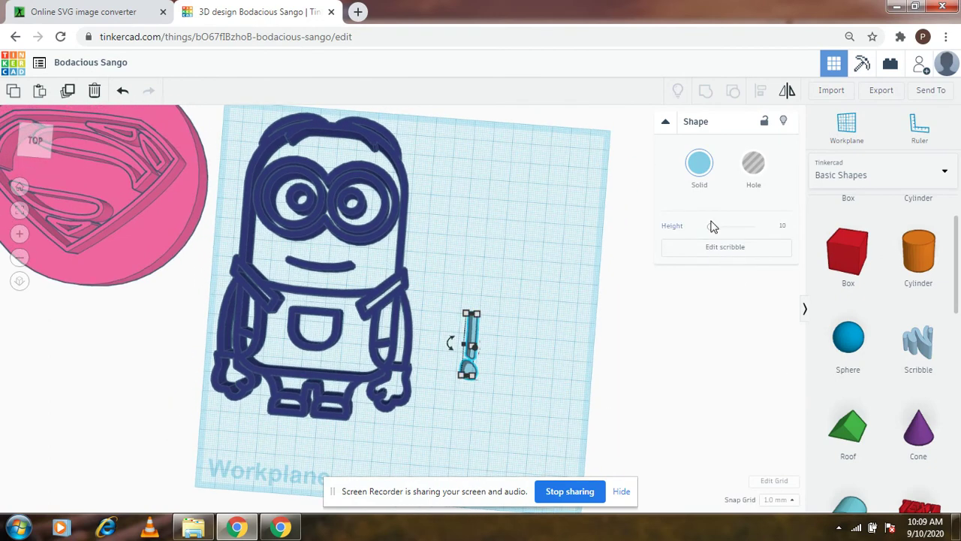
{"action": "left_click", "coordinate": [567, 273]}
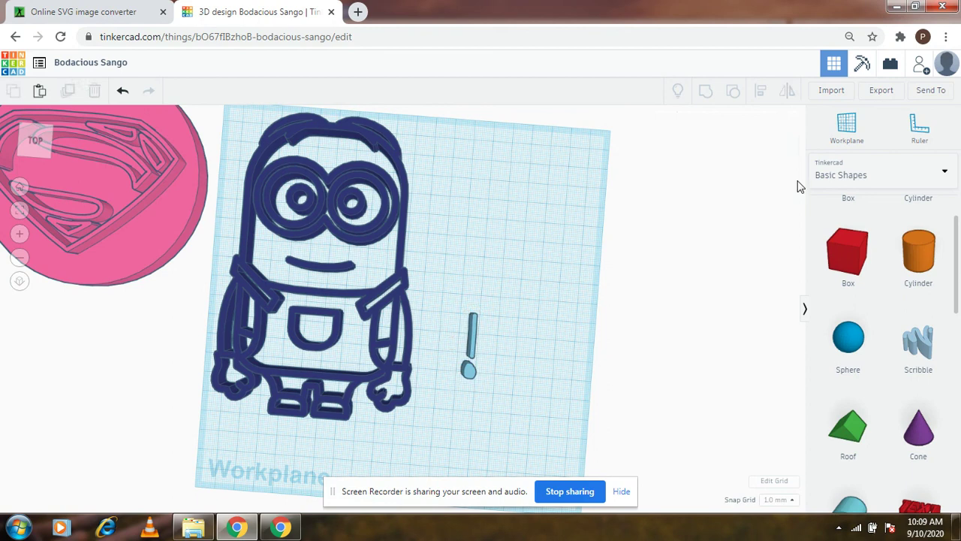